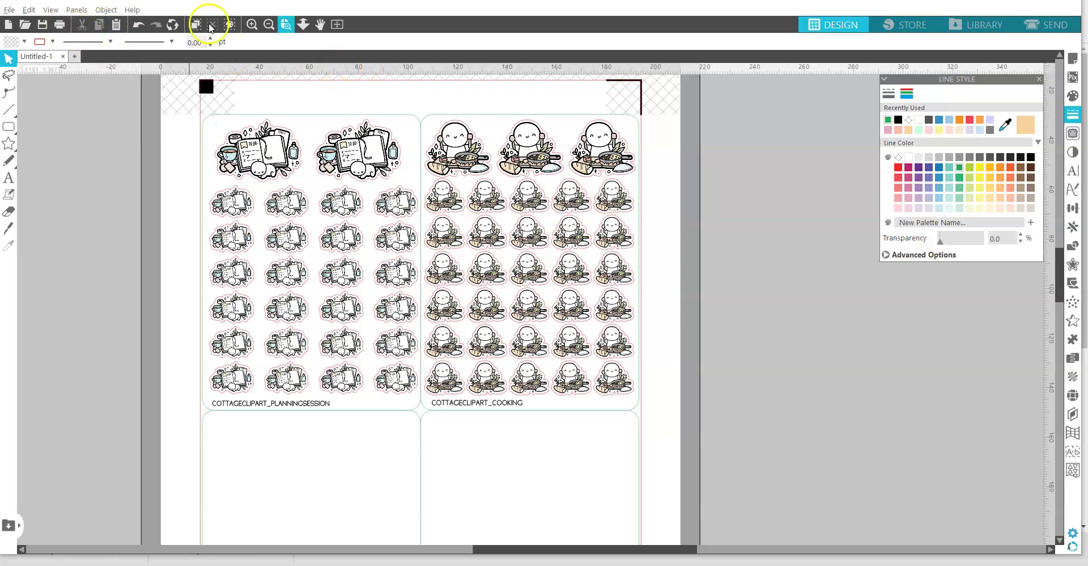
Cancel saving another copy and open the CottageClipart_Decorative zip's download options.
left_click_drag(286, 0, 286, 0)
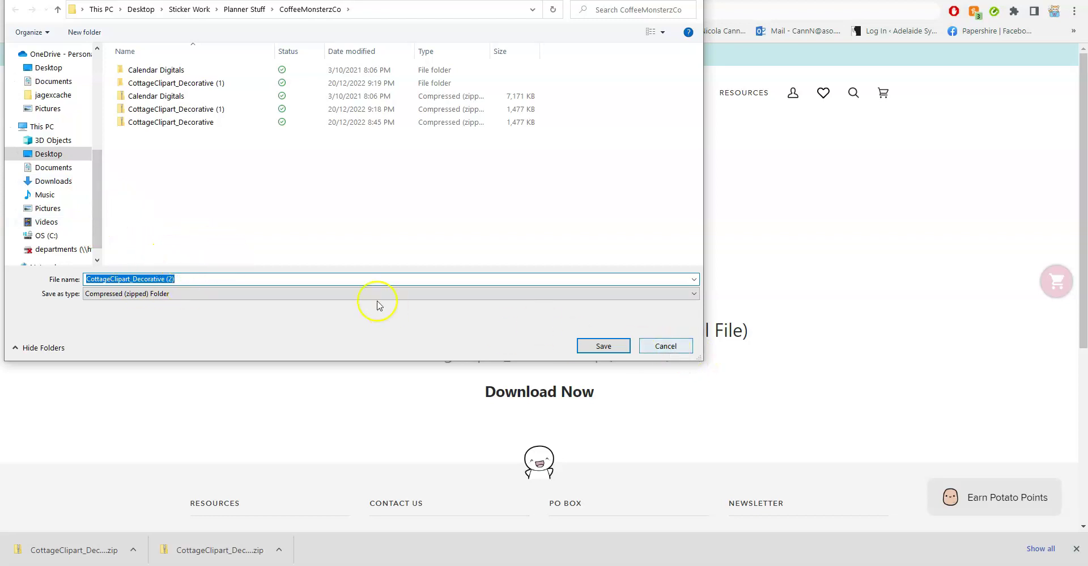
left_click(663, 346)
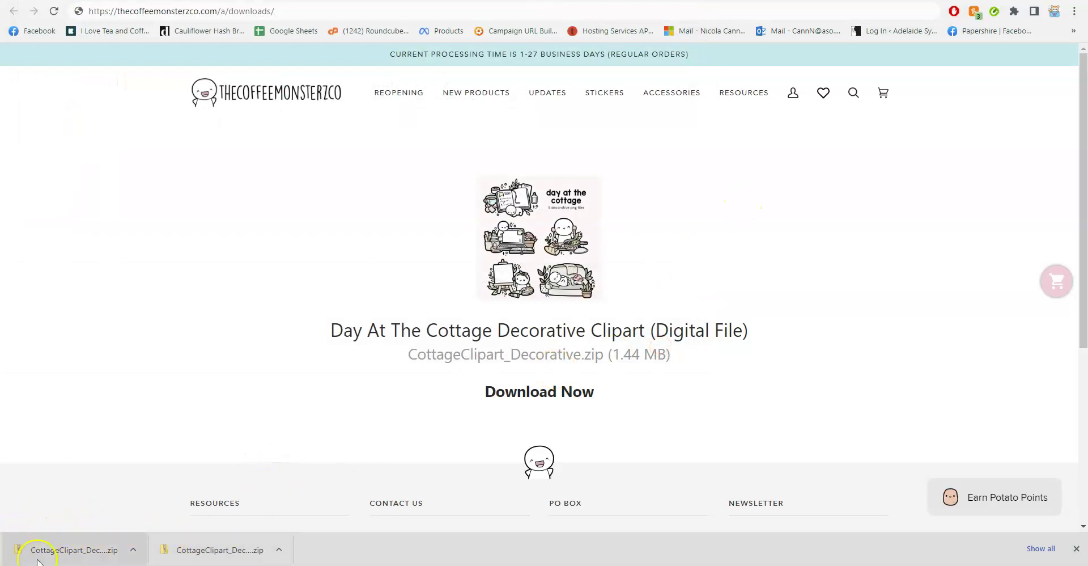
left_click(133, 551)
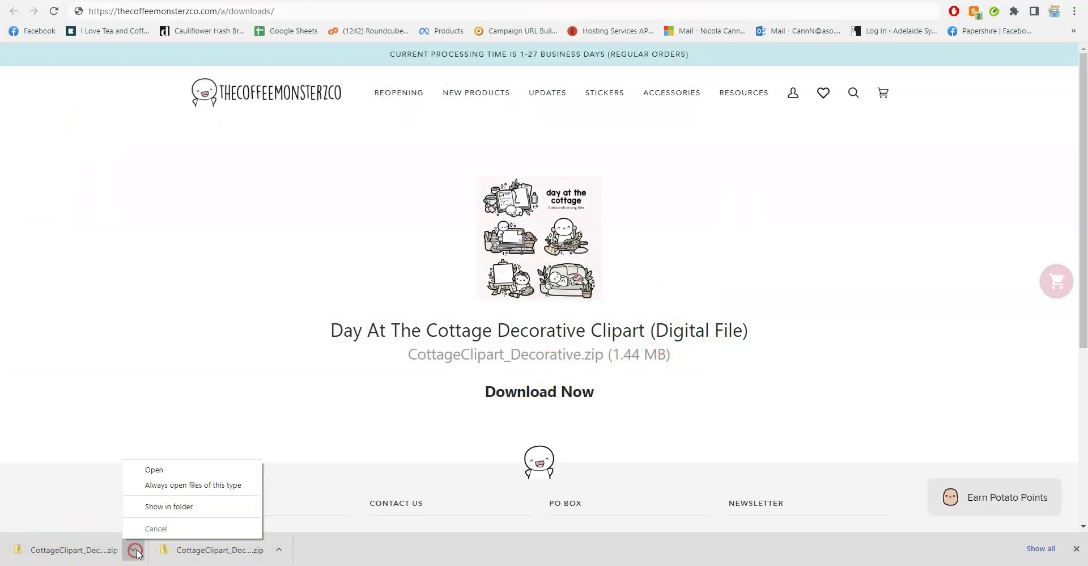
Show the downloaded zip in the CoffeeMonsterzCo folder, with the Size column widened.
left_click(155, 508)
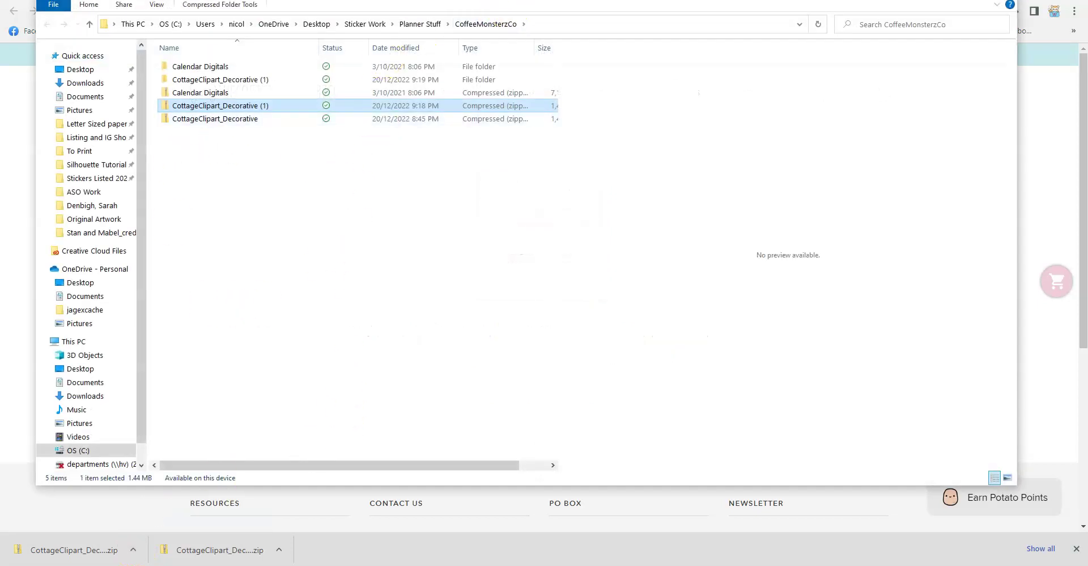
left_click_drag(503, 1, 503, 9)
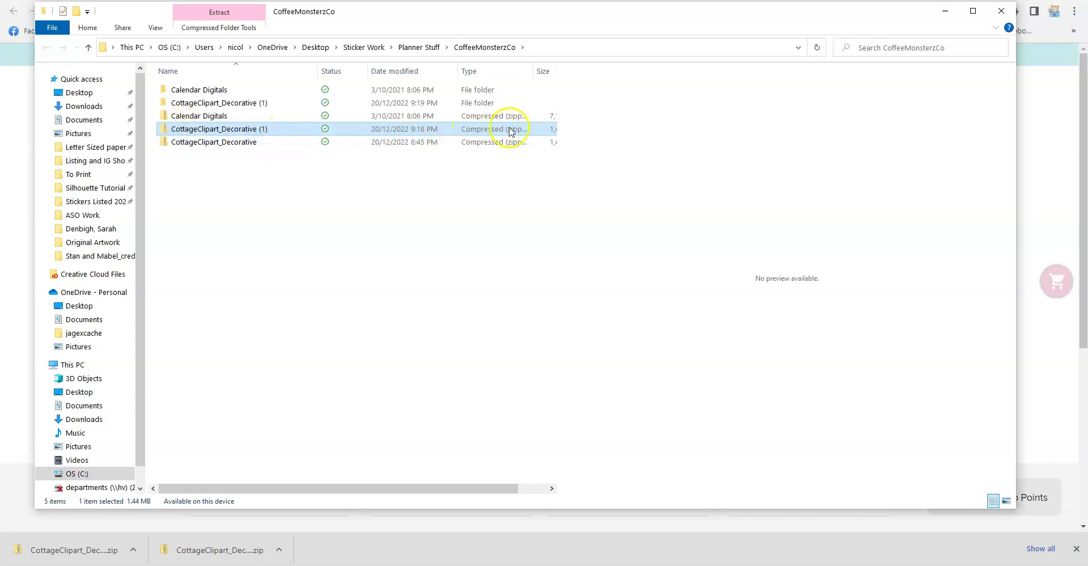
double_click(559, 148)
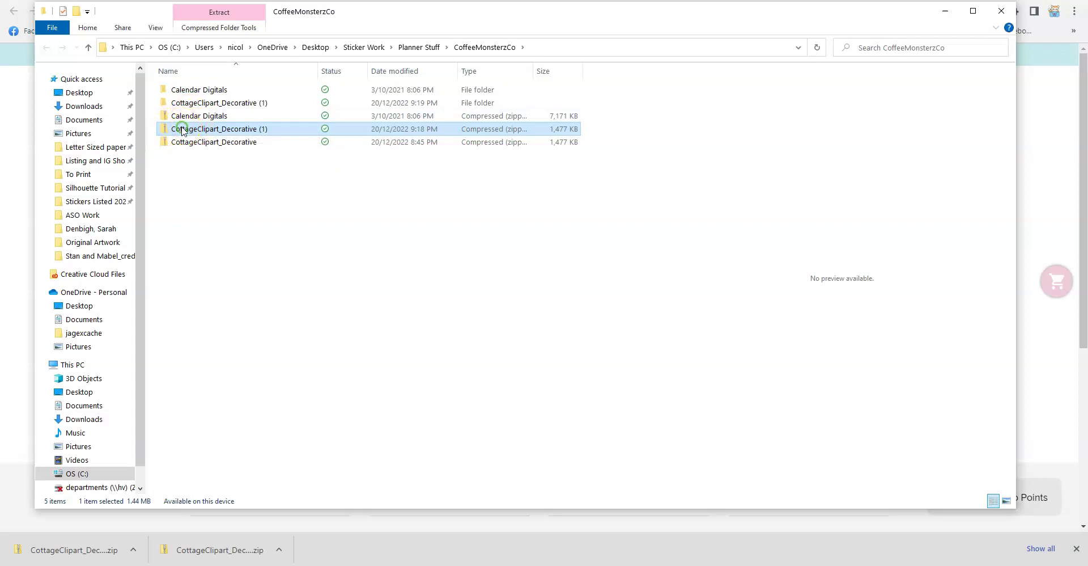
Extract CottageClipart_Decorative (1).zip into its same-named folder, replacing the existing files.
right_click(180, 128)
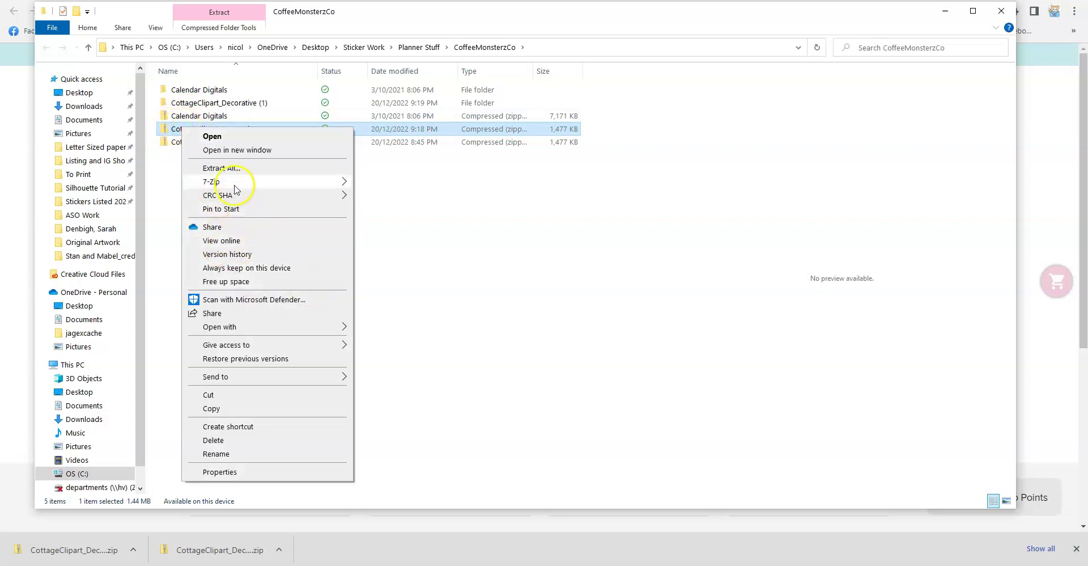
left_click(239, 167)
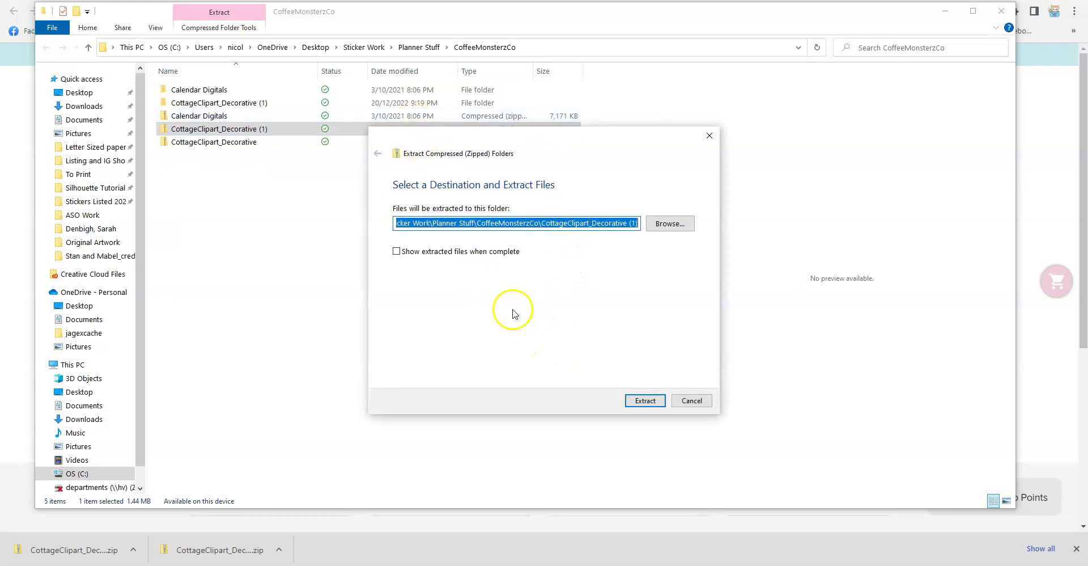
left_click(644, 400)
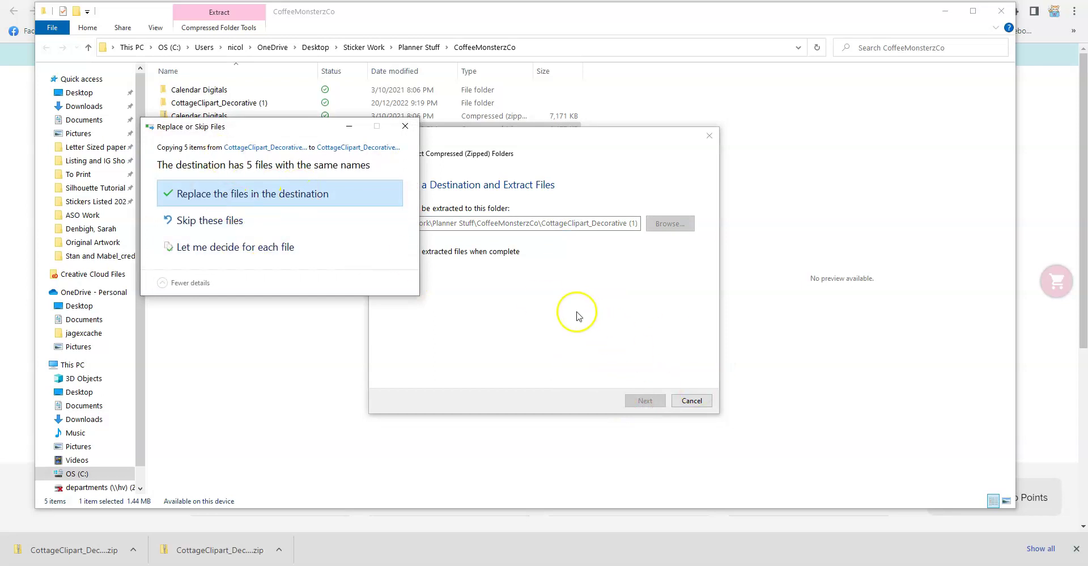
left_click(229, 199)
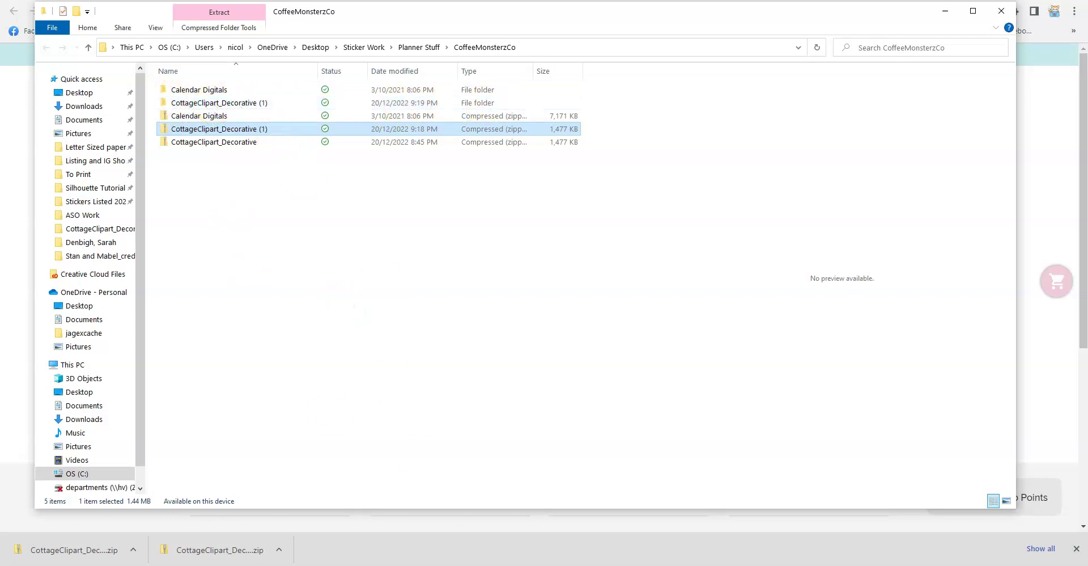
Back in Silhouette Studio, delete all the old sticker groups and zoom out to the whole mat.
mouse_move(506, 564)
left_click(505, 527)
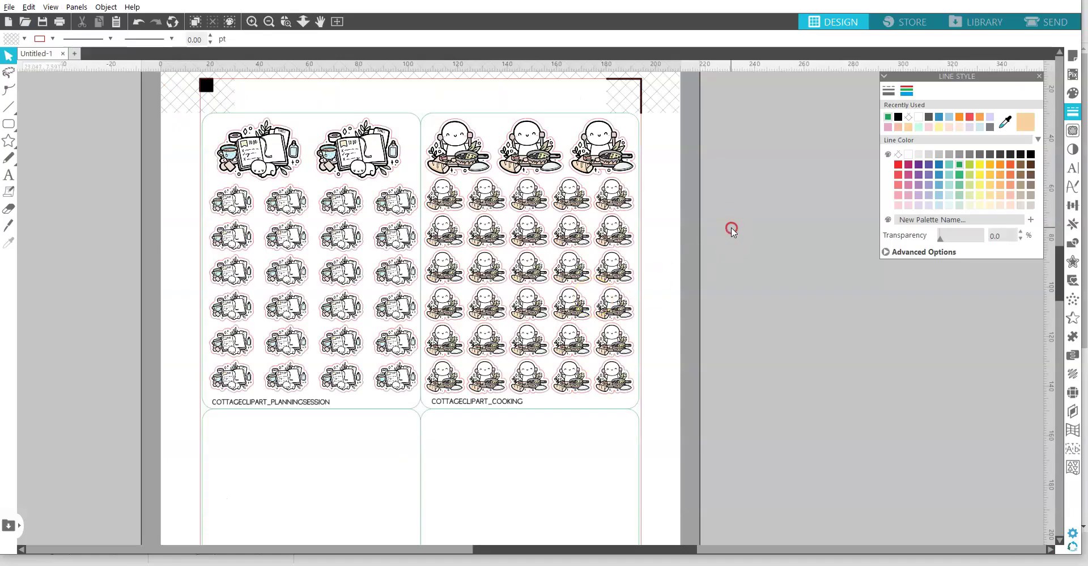
left_click_drag(590, 469, 185, 90)
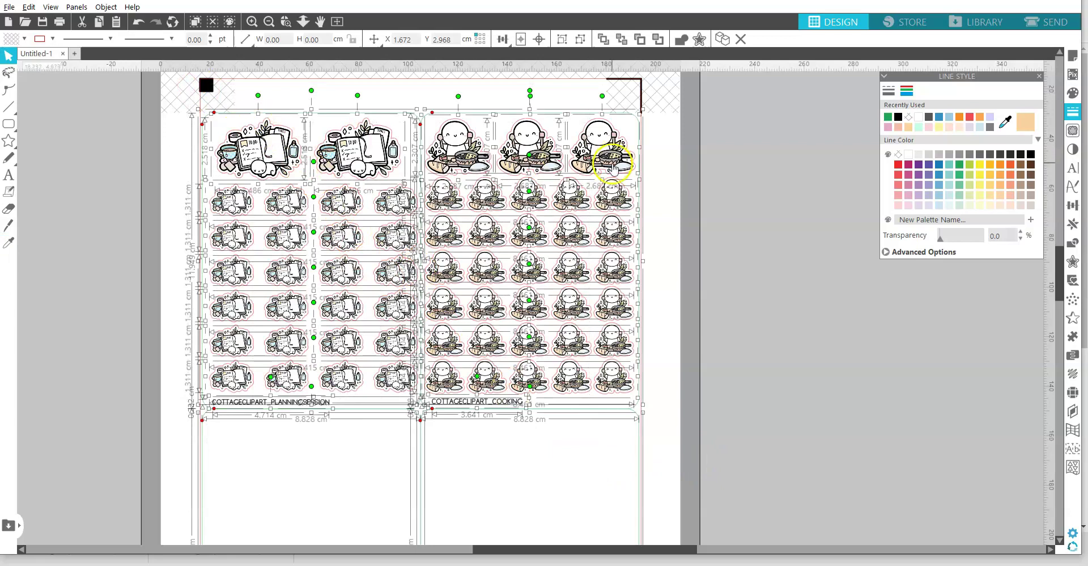
key("Delete")
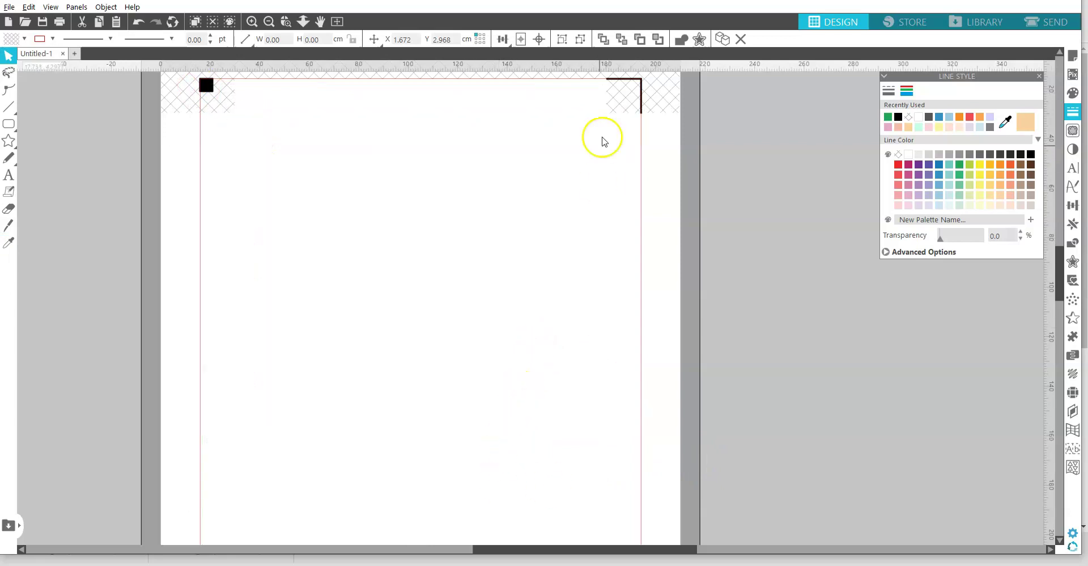
left_click(268, 21)
left_click(268, 22)
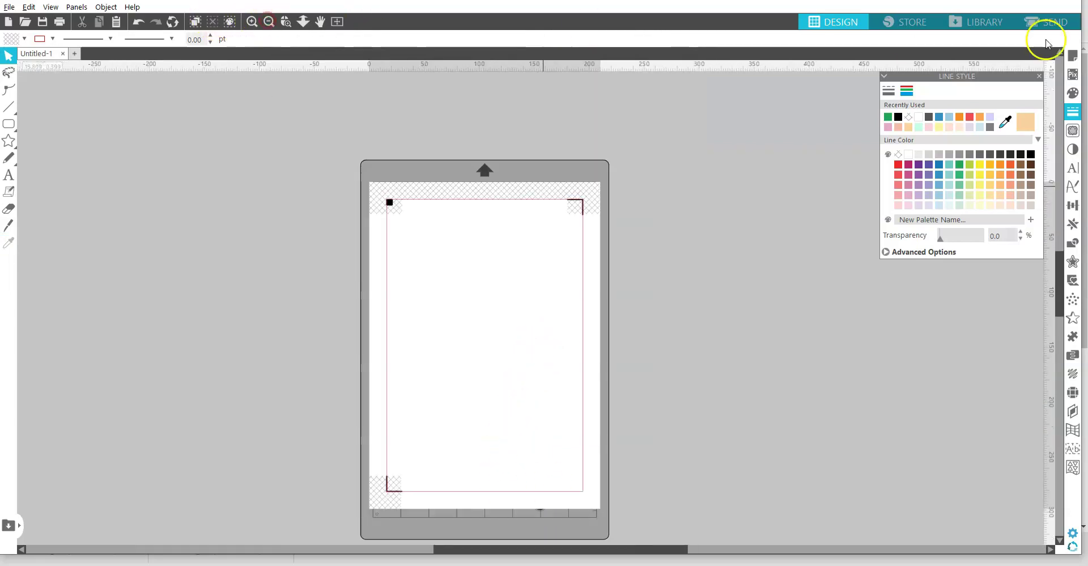
In Page Setup, keep the media at A4 and bring up the Registration Marks settings.
left_click(1073, 55)
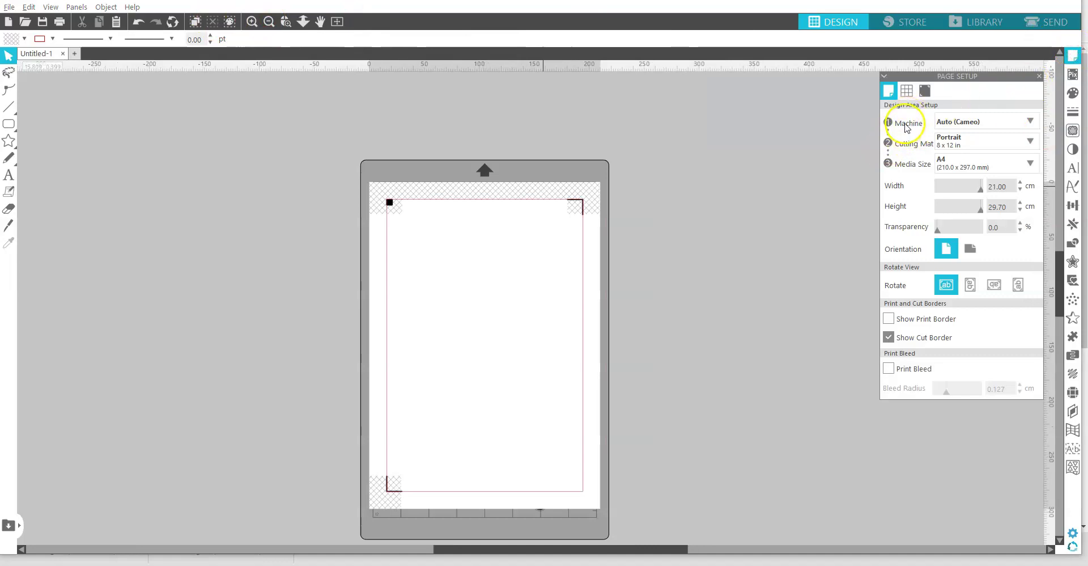
left_click(956, 161)
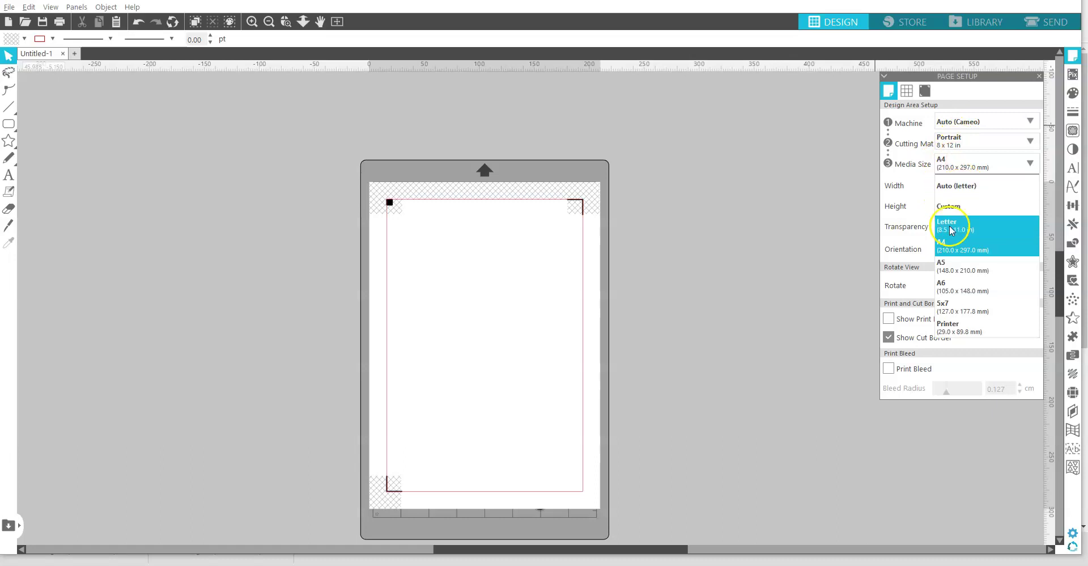
left_click(955, 243)
left_click(641, 262)
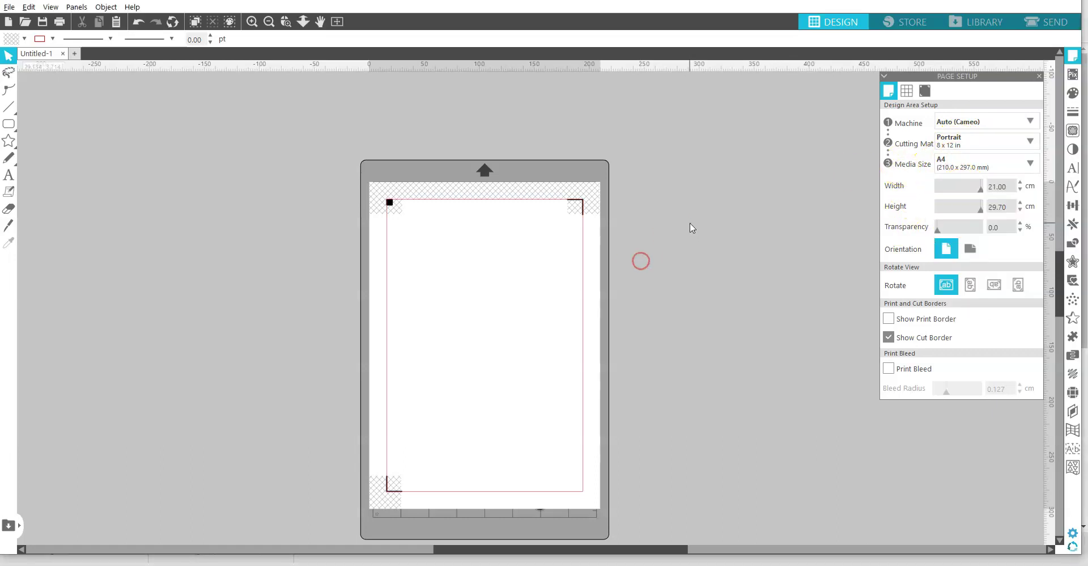
left_click(924, 91)
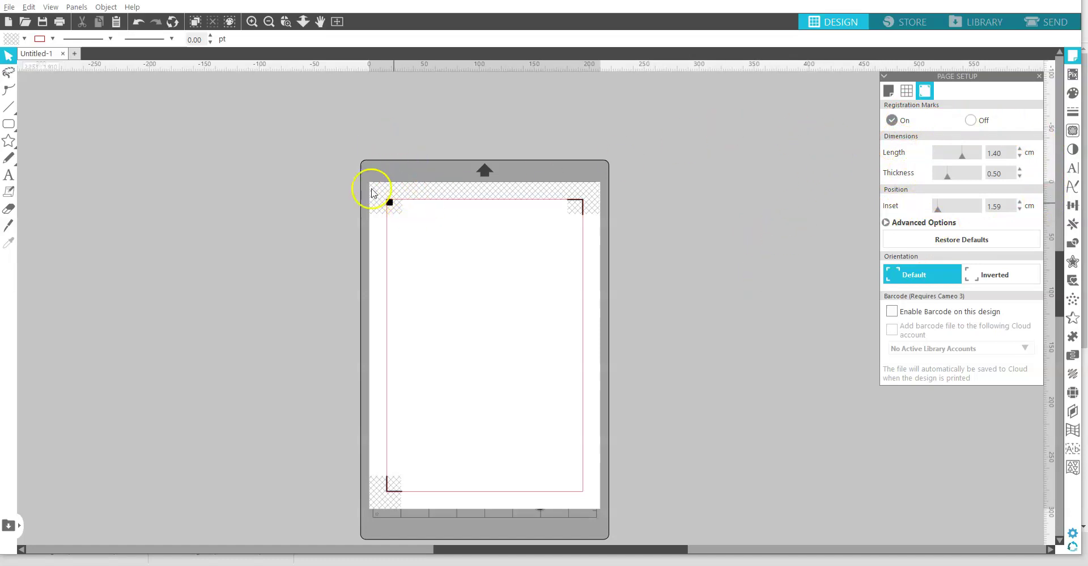
left_click(251, 21)
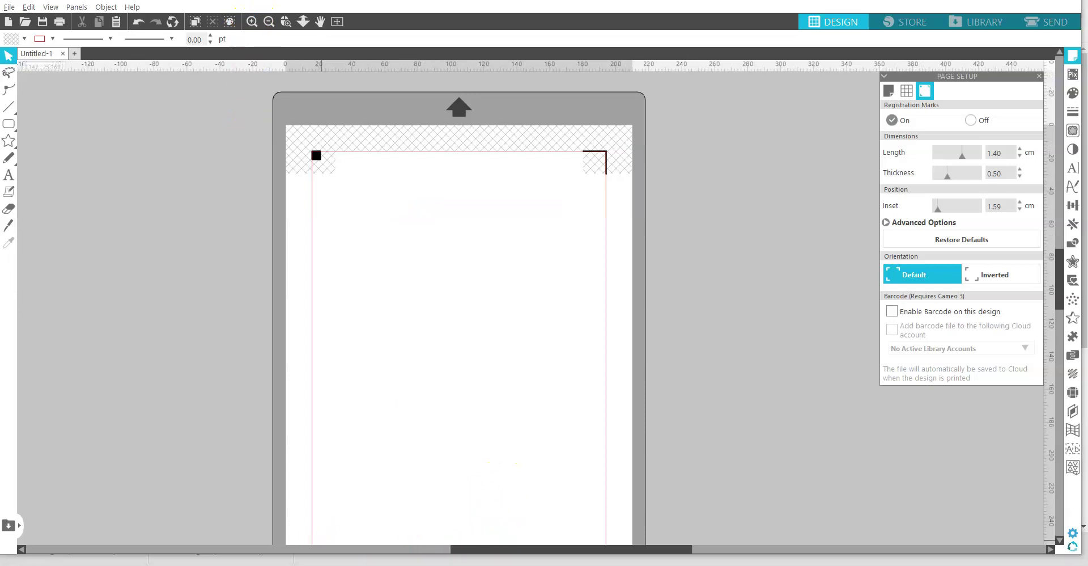
Arrange the clipart folder beside the canvas and drag the Cooking image onto the canvas.
mouse_move(292, 565)
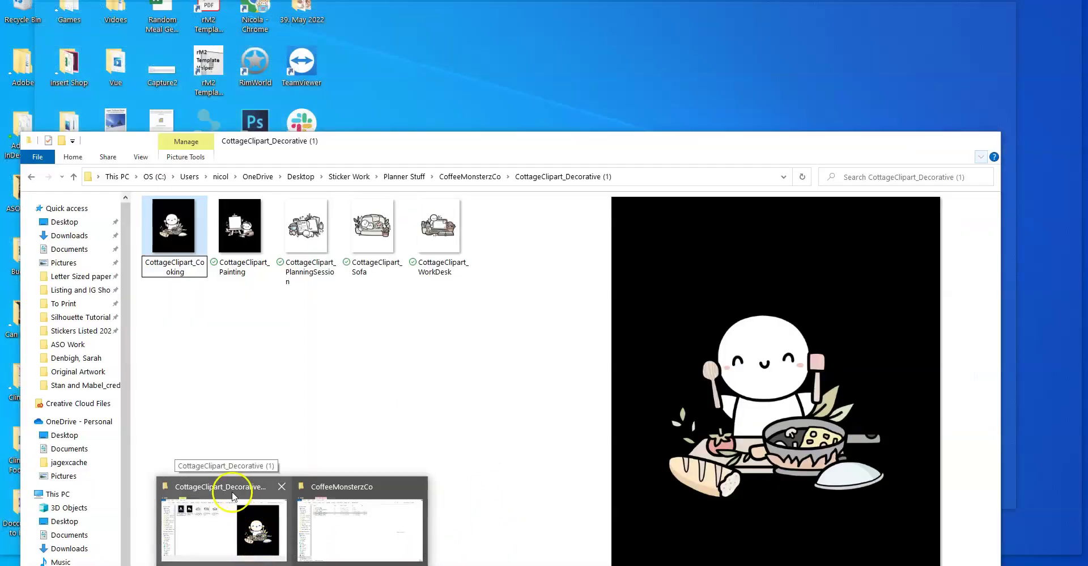
left_click(273, 550)
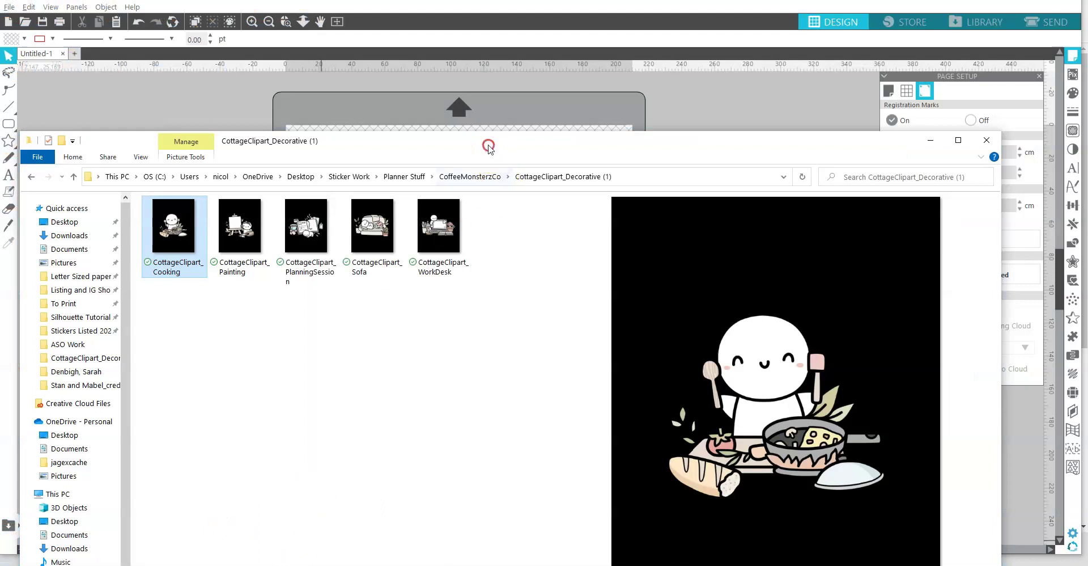
left_click_drag(486, 140, 564, 22)
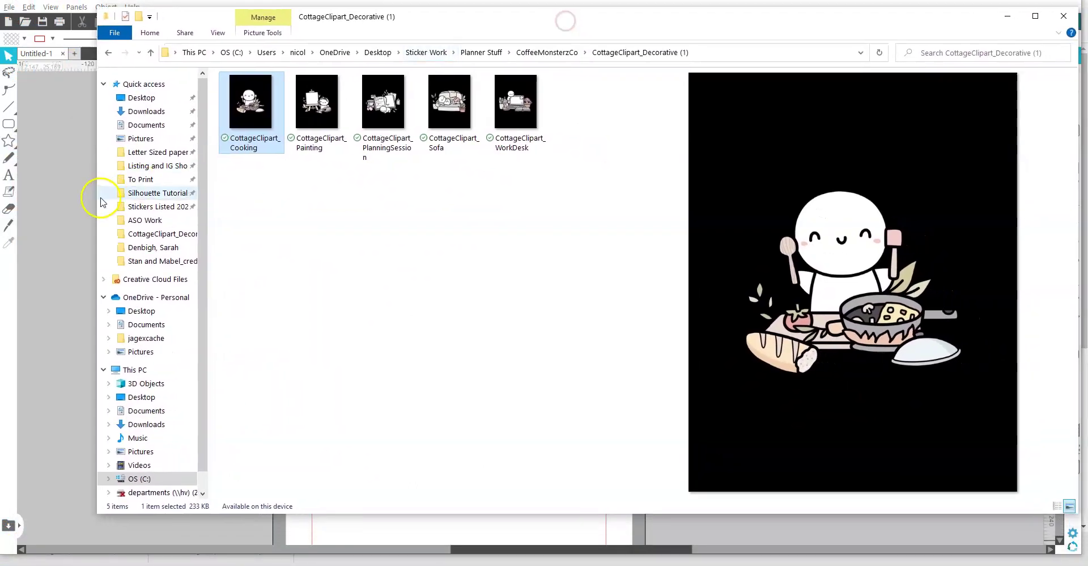
left_click_drag(94, 196, 397, 181)
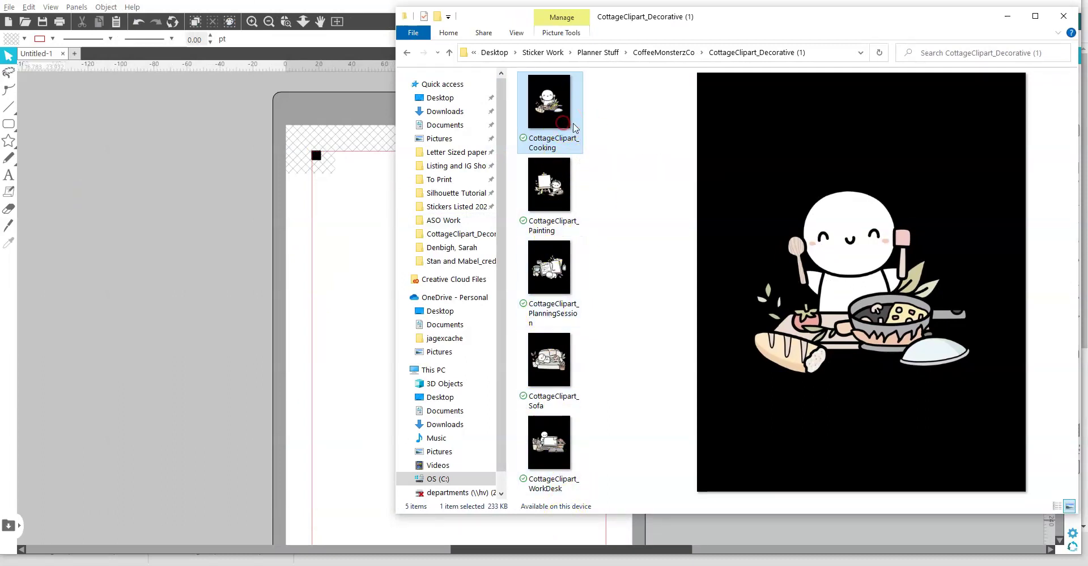
left_click(563, 196)
left_click(558, 118)
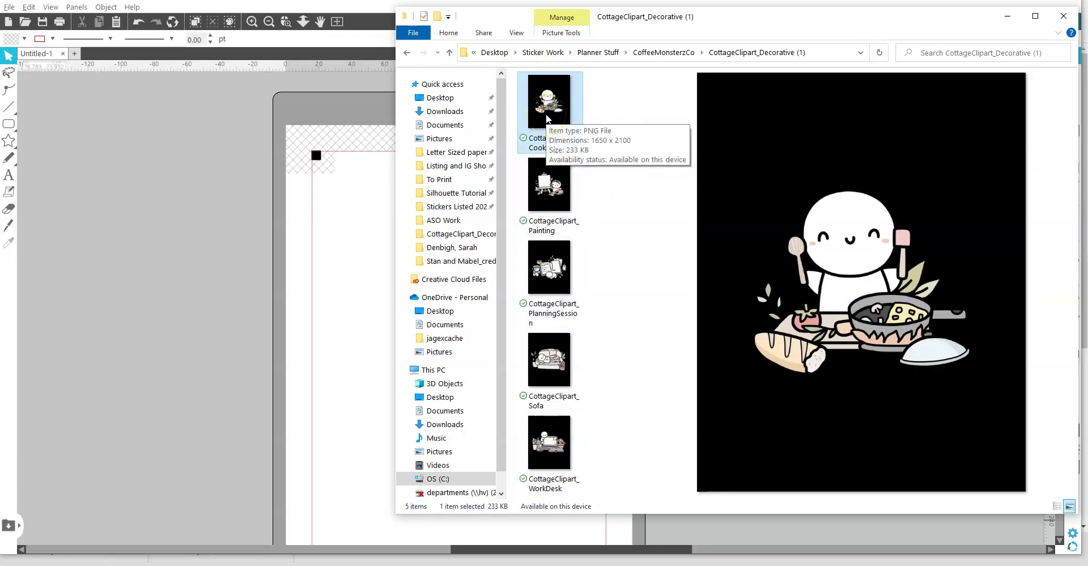
left_click_drag(549, 118, 118, 146)
mouse_move(177, 170)
left_mouse_down()
mouse_move(236, 221)
mouse_move(539, 269)
mouse_move(277, 253)
mouse_move(179, 179)
left_mouse_up()
left_click(235, 537)
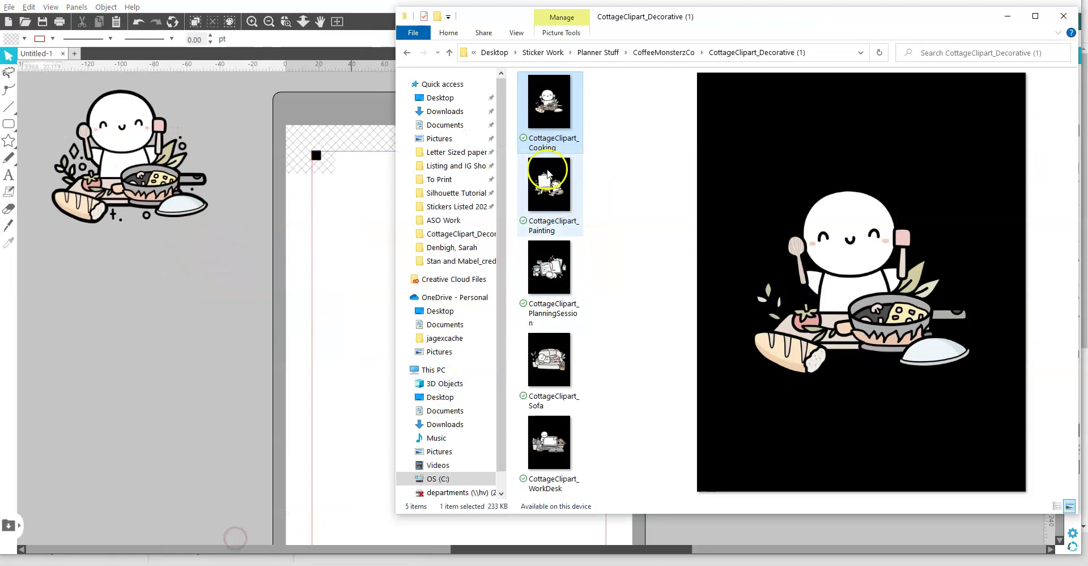
Drag the Painting, PlanningSession, Sofa and WorkDesk images onto the canvas.
left_click_drag(552, 187, 340, 177)
left_click_drag(549, 266, 147, 331)
left_click_drag(548, 360, 345, 338)
left_click_drag(549, 442, 369, 379)
left_click_drag(553, 448, 555, 451)
Undo the stray WorkDesk placements, keeping the to-do illustration on the canvas.
left_click(313, 429)
key("ctrl+z")
key("alt+Tab")
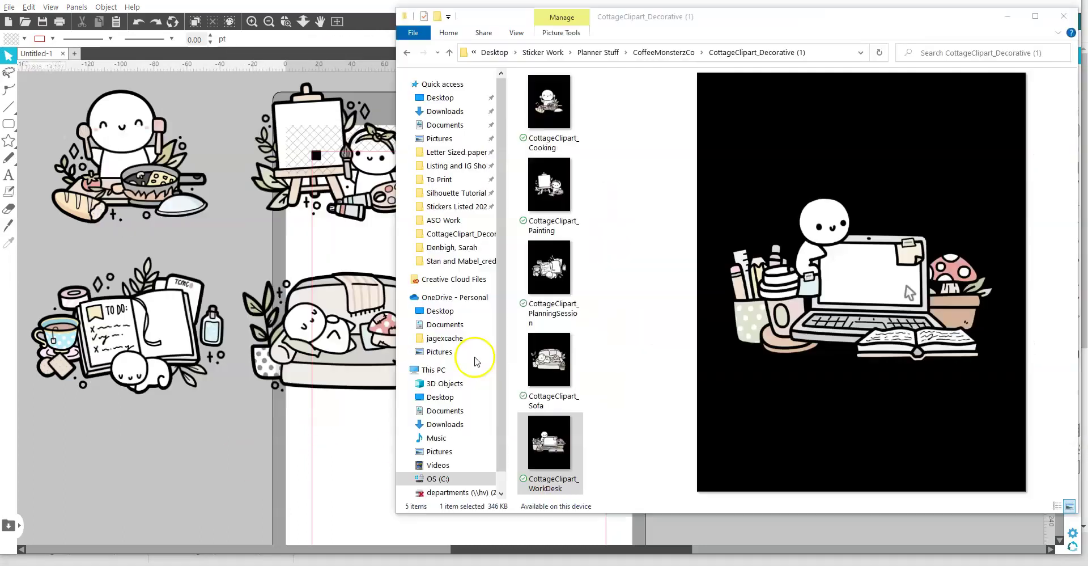
left_click_drag(554, 448, 233, 503)
left_click(319, 436)
key("ctrl+z")
key("ctrl+z")
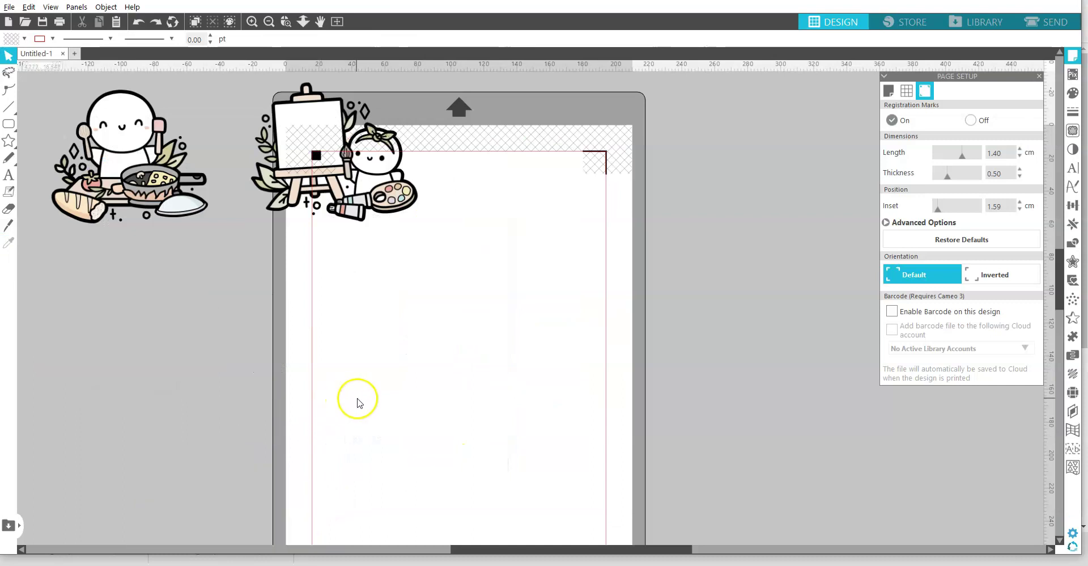
left_click(162, 16)
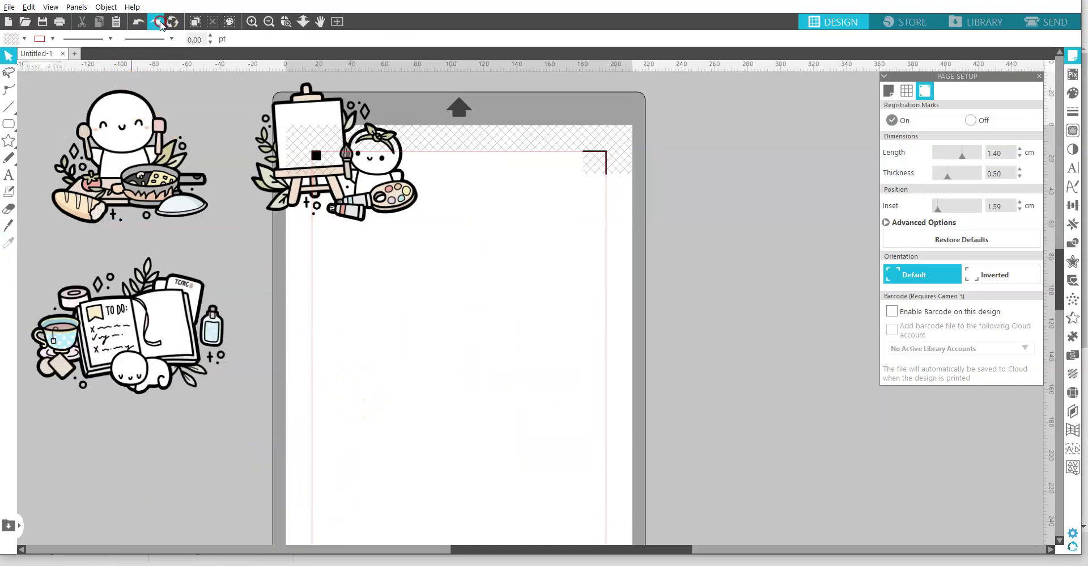
key("alt+Tab")
Place the Sofa, WorkDesk and PlanningSession images on the canvas and minimize the folder window.
left_click(557, 377)
left_click_drag(558, 377, 362, 318)
left_click_drag(545, 452, 311, 486)
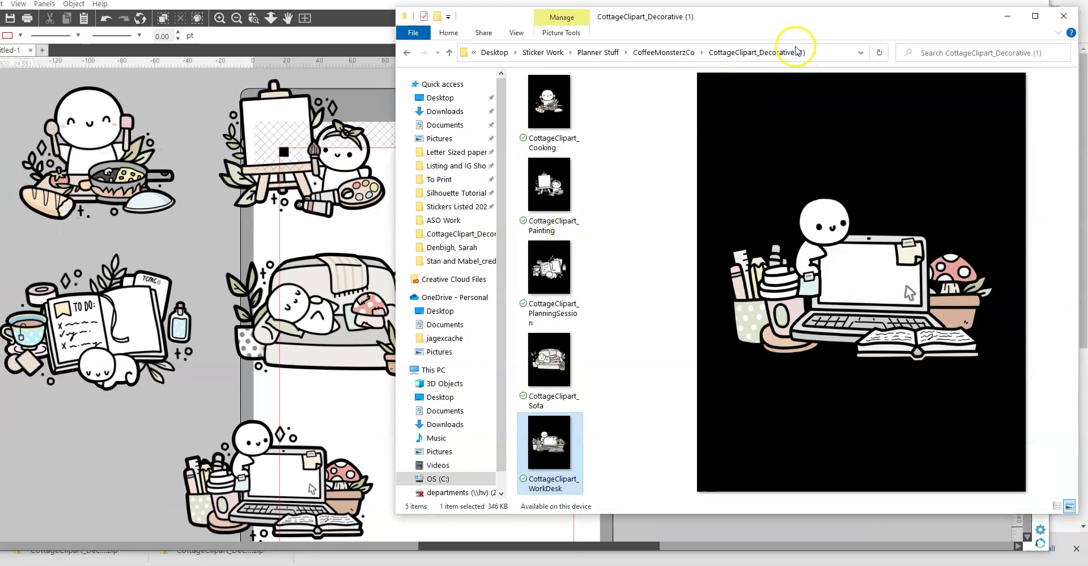
left_click_drag(748, 19, 219, 63)
left_click_drag(26, 309, 806, 255)
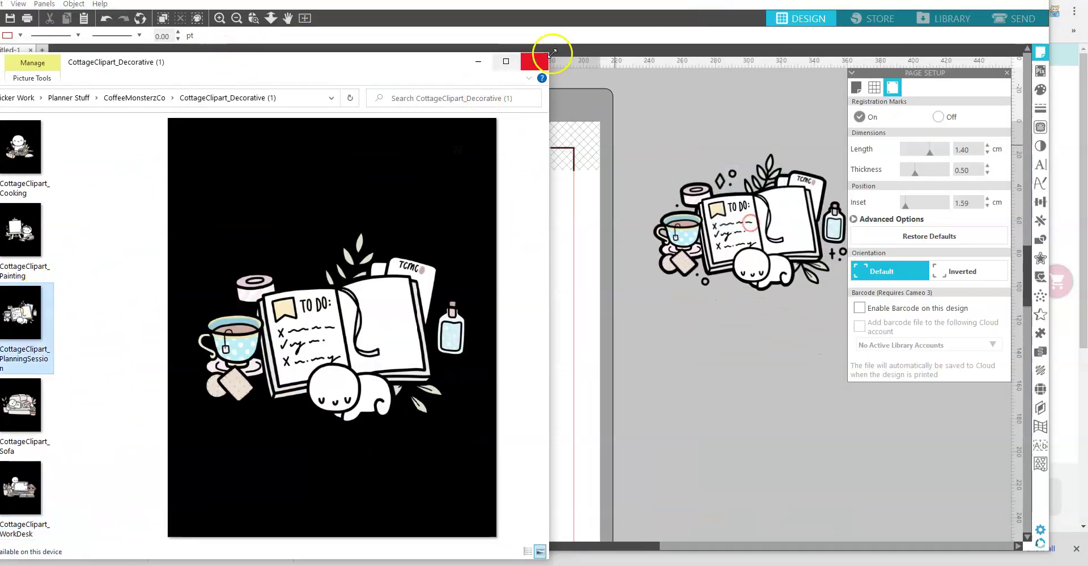
left_click(481, 83)
left_click(478, 63)
left_click(743, 269)
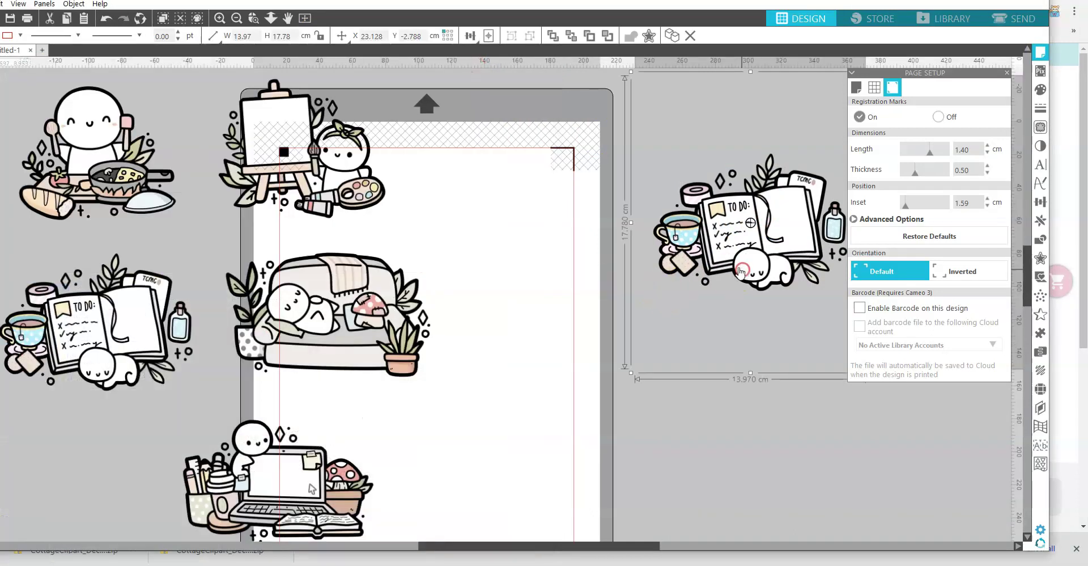
Delete the duplicate to-do image, shift the easel and sofa on the page, and move the laptop off it.
key("Delete")
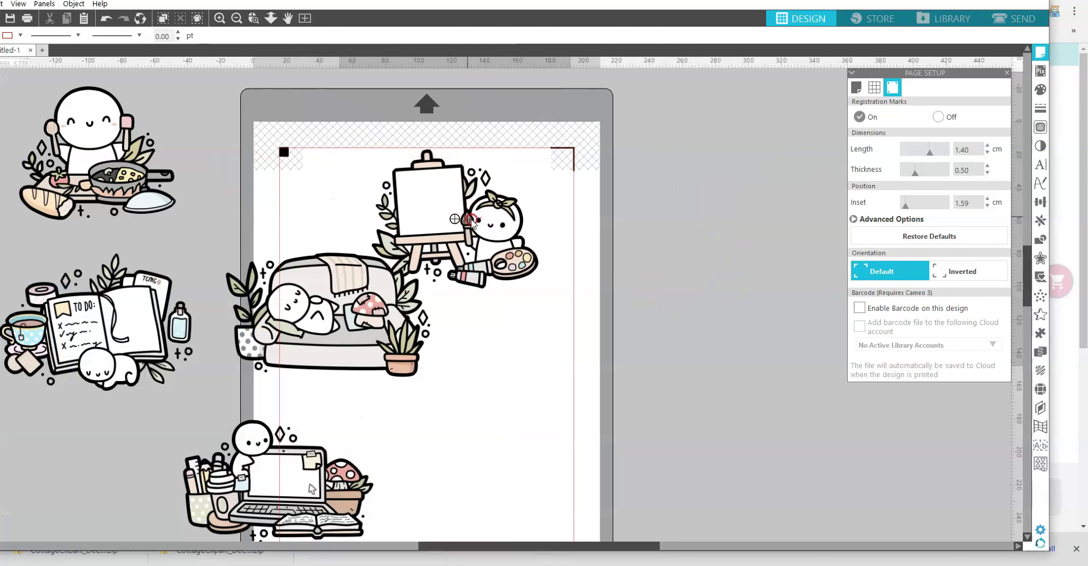
left_click_drag(486, 230, 514, 217)
left_click_drag(399, 331, 486, 379)
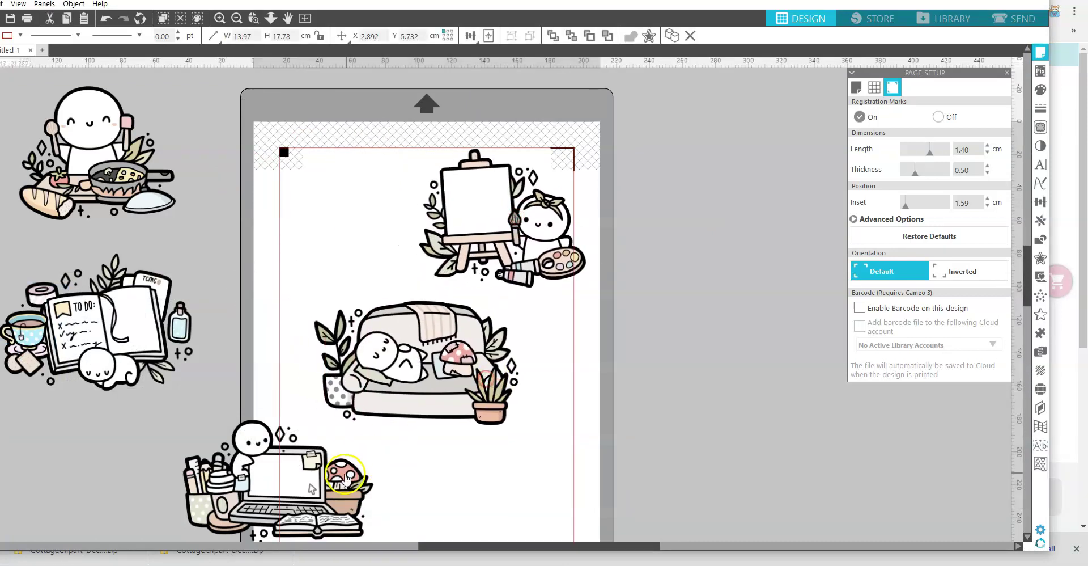
left_click_drag(346, 478, 774, 325)
left_click_drag(136, 192, 238, 180)
Move the to-do and cooking clipart off the page to the left so nothing overlaps.
left_click_drag(243, 295, 133, 340)
left_click_drag(64, 165, 112, 216)
left_click_drag(485, 237, 486, 276)
left_click(641, 502)
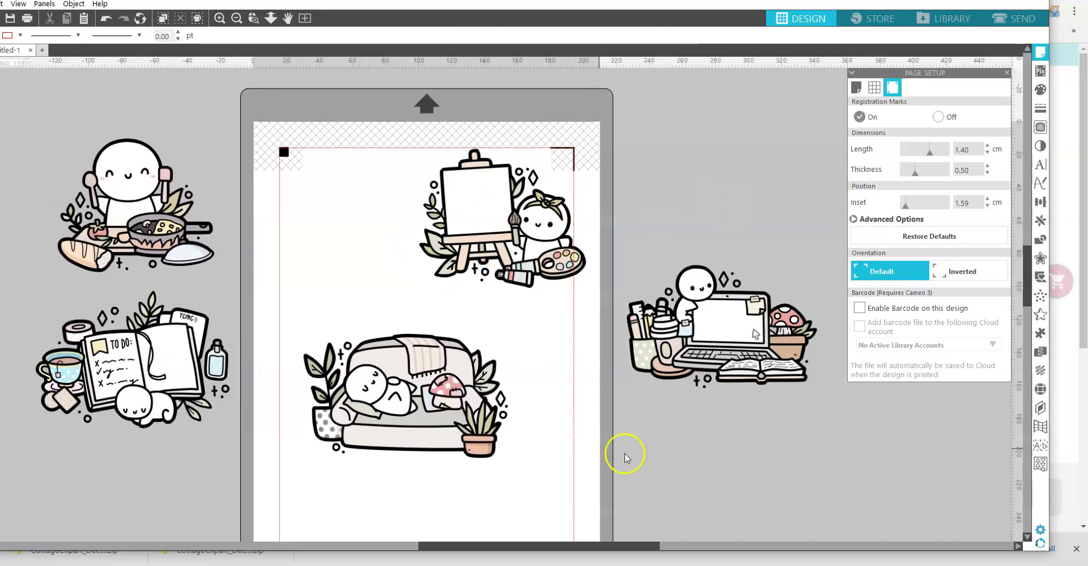
left_click(706, 459)
left_click(824, 136)
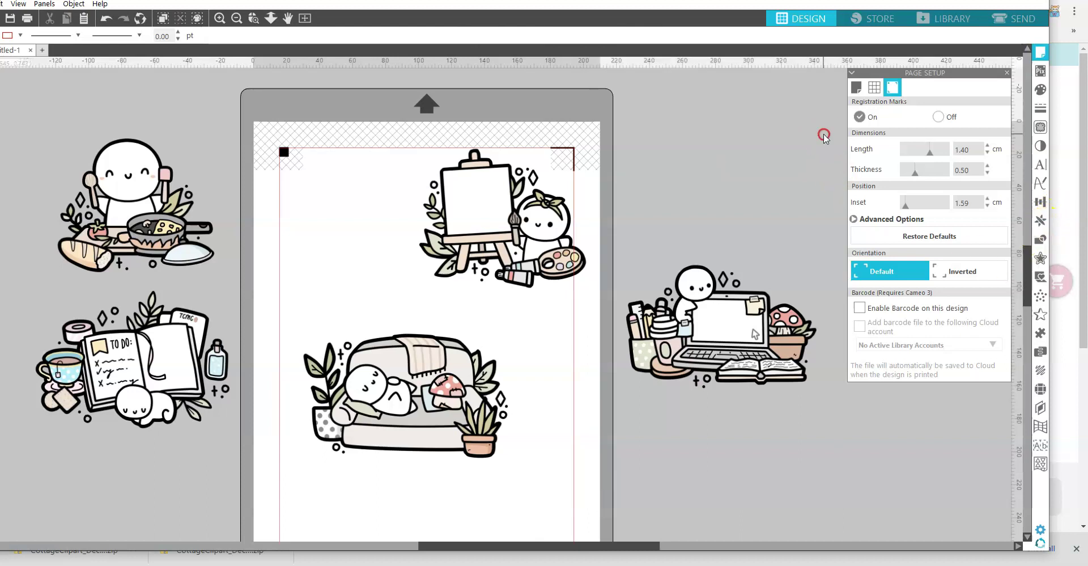
Draw a trace area around all five clipart images and set the Threshold to 100%.
left_click(1040, 128)
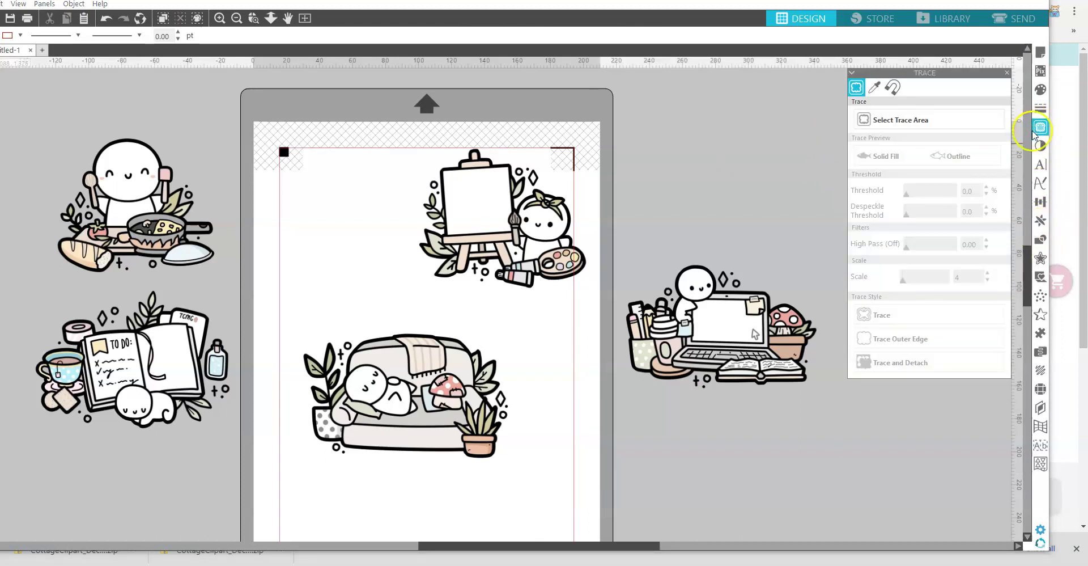
left_click(901, 122)
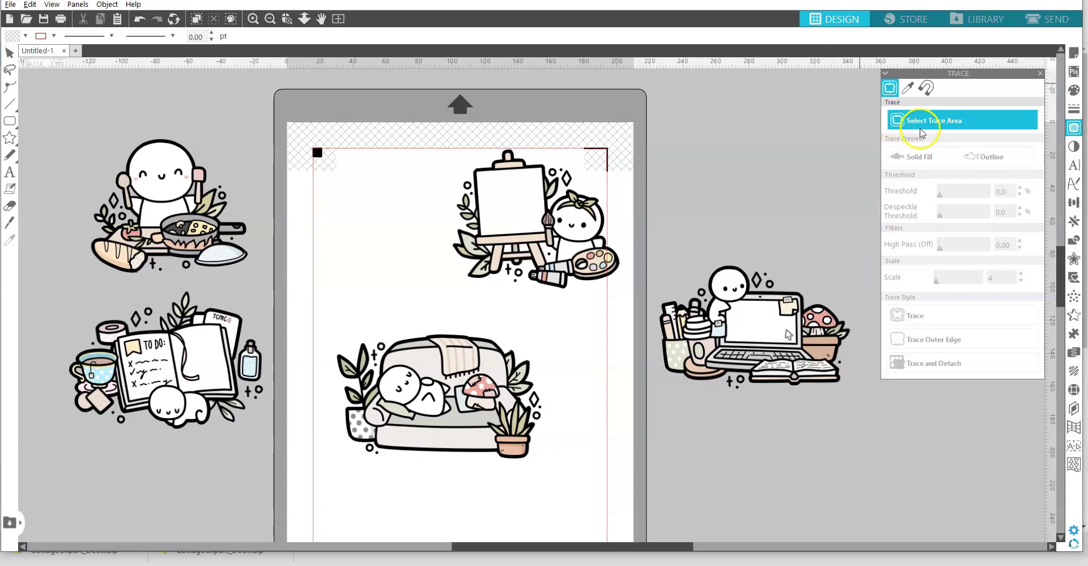
mouse_move(36, 77)
left_mouse_down()
mouse_move(848, 506)
mouse_move(860, 500)
left_mouse_up()
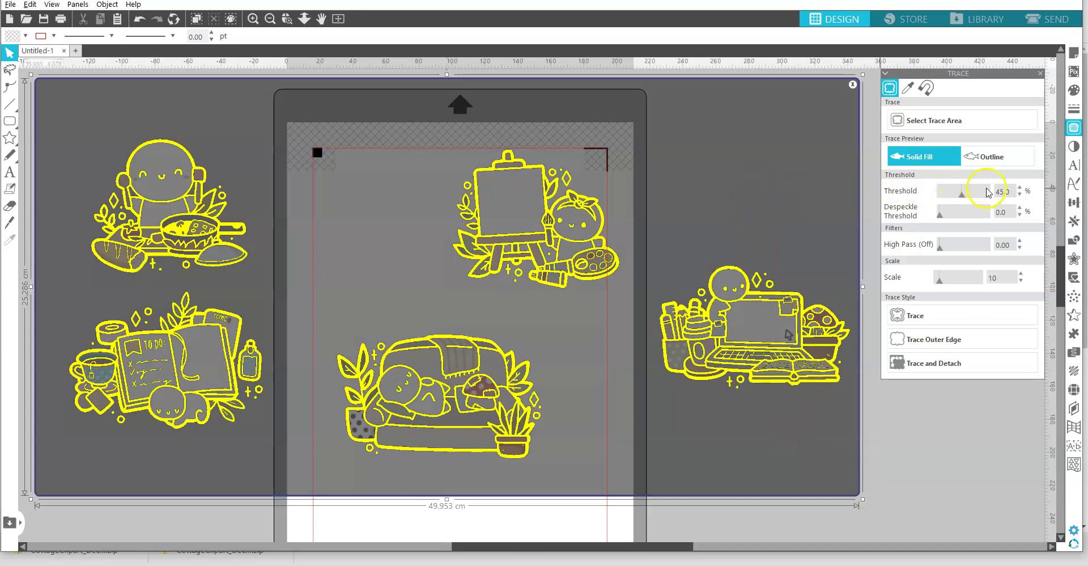
left_click_drag(984, 196, 991, 194)
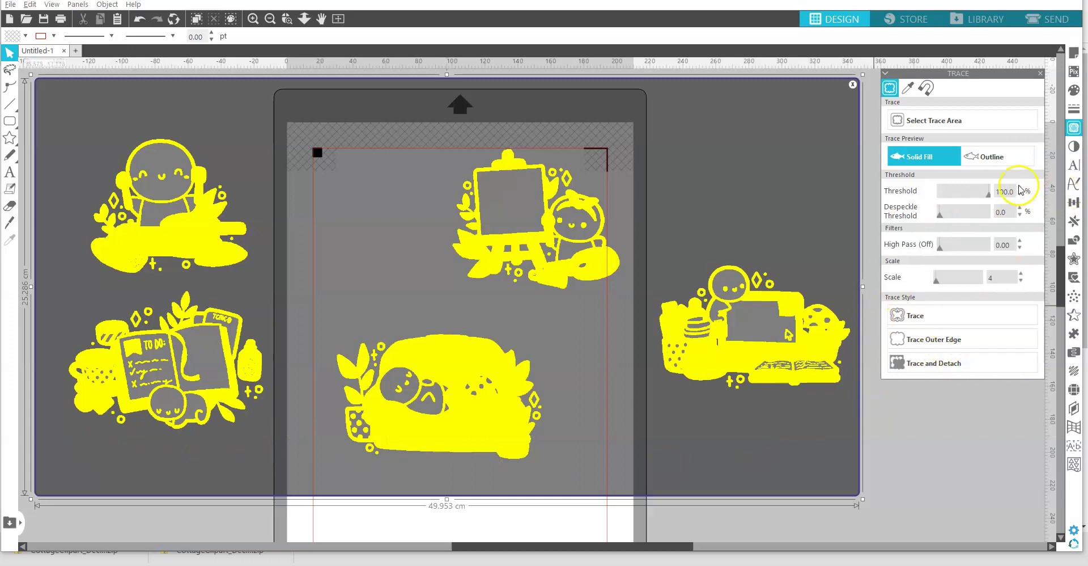
left_click_drag(988, 196, 1003, 194)
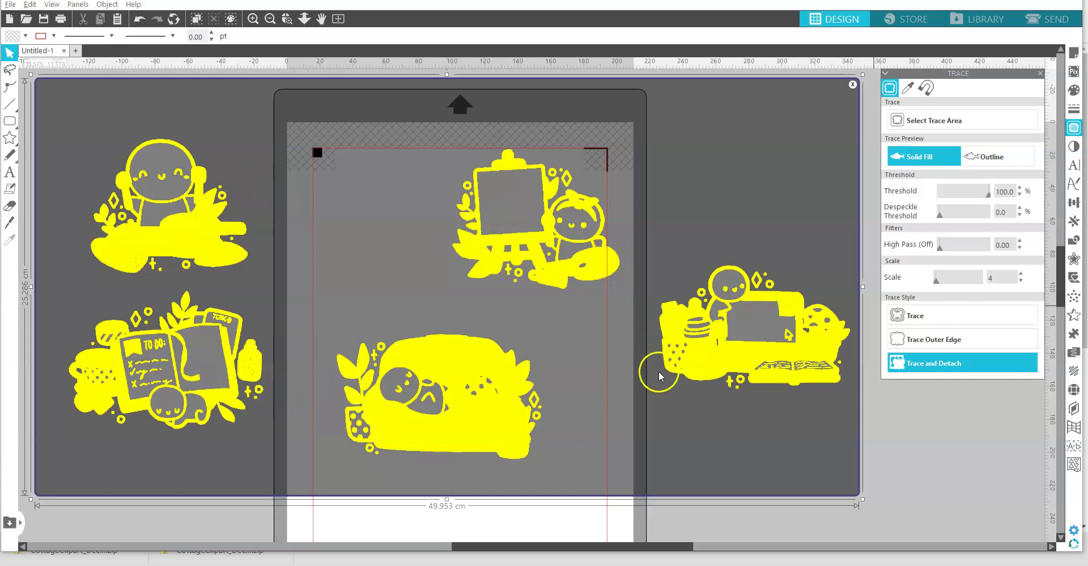
Apply Trace and Detach, then delete the first several faint leftover background images.
left_click(674, 387)
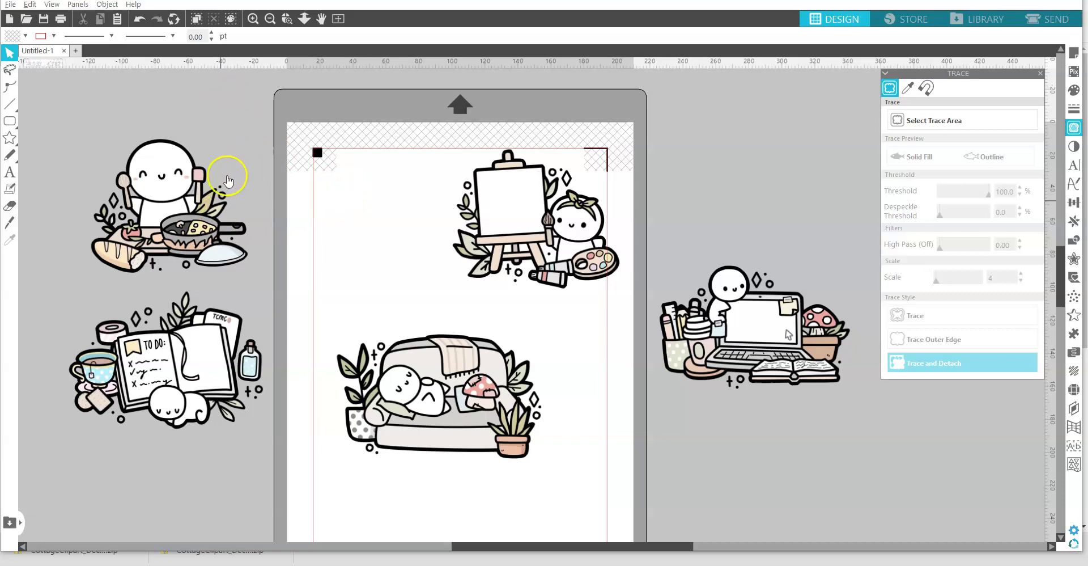
left_click(274, 161)
key("Delete")
left_click_drag(229, 159, 411, 189)
key("Delete")
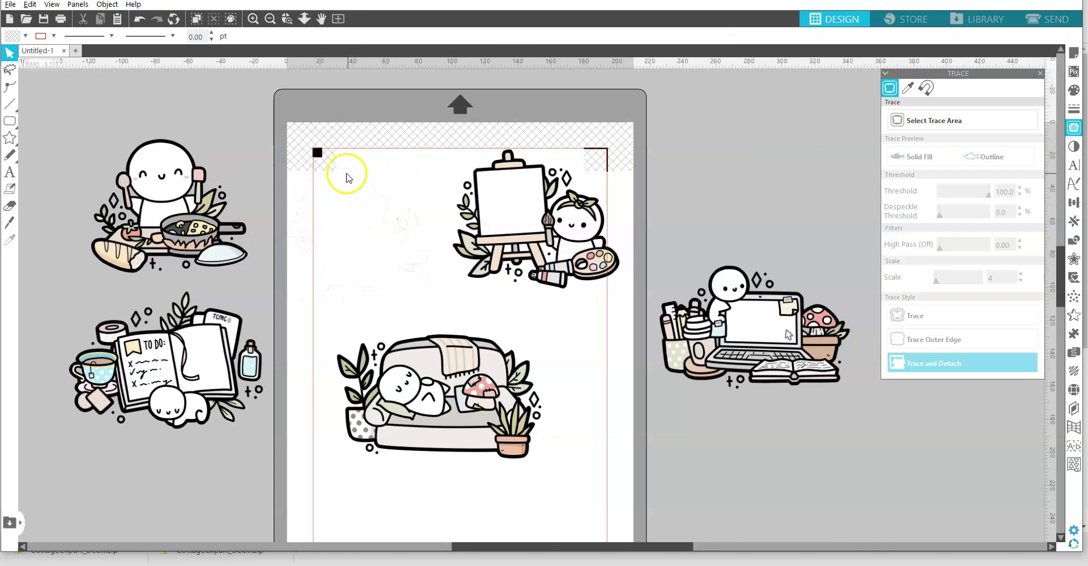
left_click(272, 247)
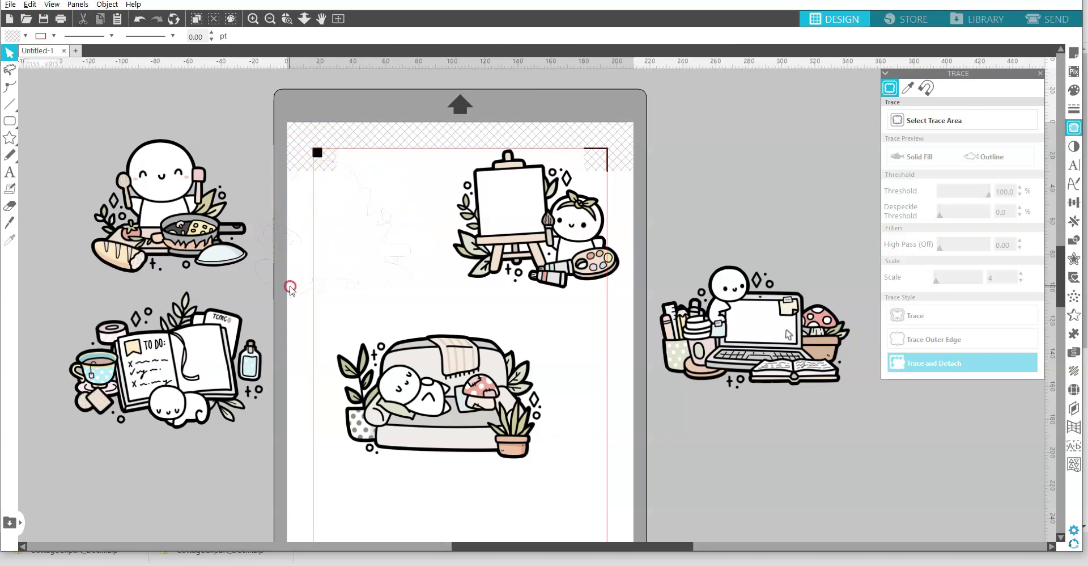
left_click_drag(289, 277, 309, 237)
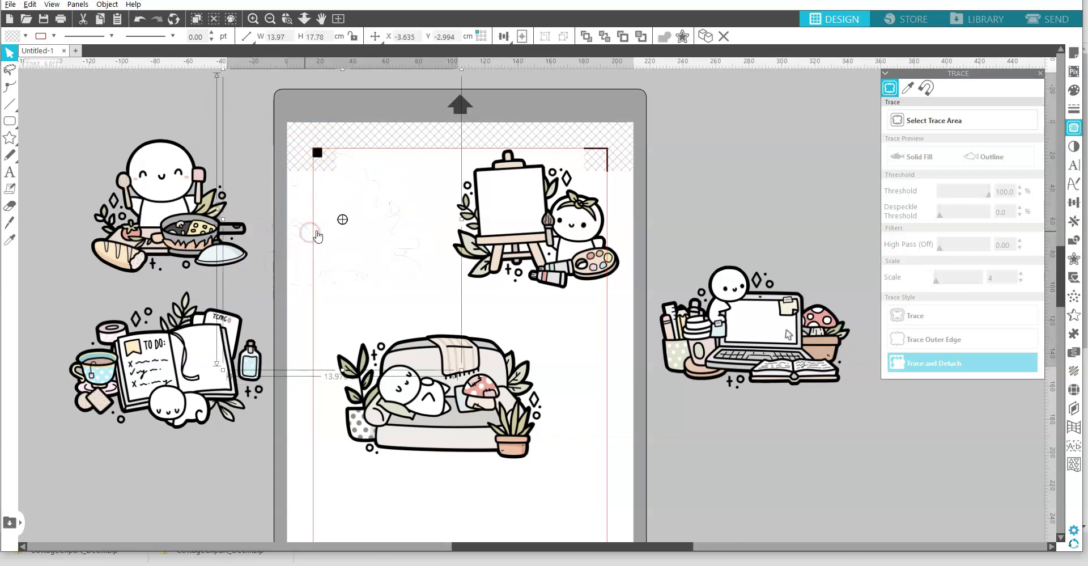
key("Delete")
left_click_drag(260, 321, 417, 191)
left_click(418, 191)
left_click(412, 191)
key("Delete")
Delete the remaining faint leftovers, including those at the right, and undo the final change.
left_click_drag(410, 326, 343, 132)
key("Delete")
left_click(342, 164)
left_click(300, 202)
key("Delete")
left_click(588, 170)
left_click_drag(597, 182, 409, 149)
key("Delete")
left_click_drag(692, 271, 566, 163)
key("Delete")
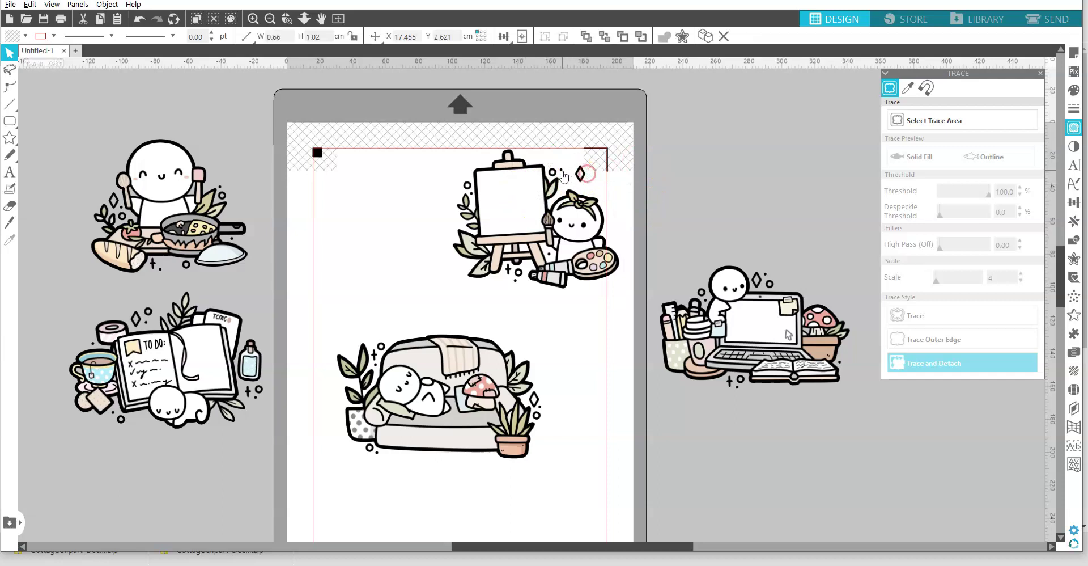
left_click(454, 175)
key("ctrl+z")
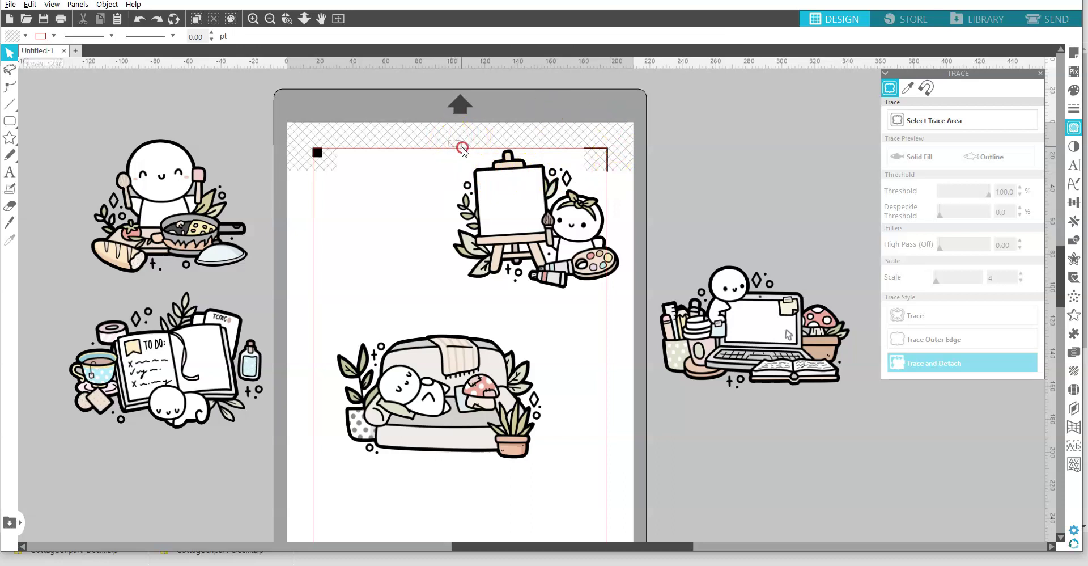
Group the easel, laptop, sofa and to-do pieces, each into its own sticker.
left_click_drag(463, 149, 594, 289)
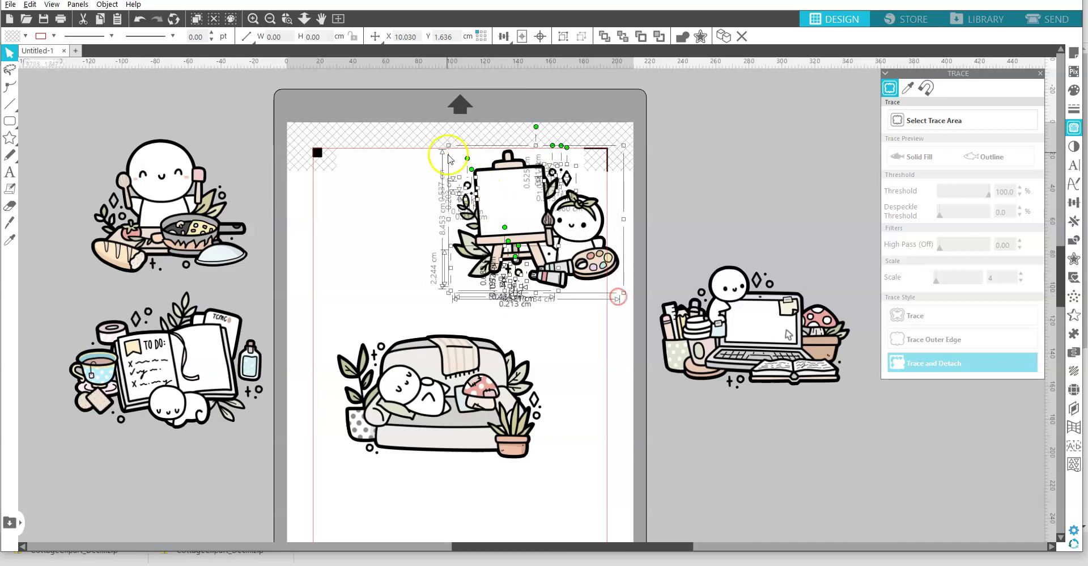
left_click_drag(441, 147, 633, 300)
key("ctrl+g")
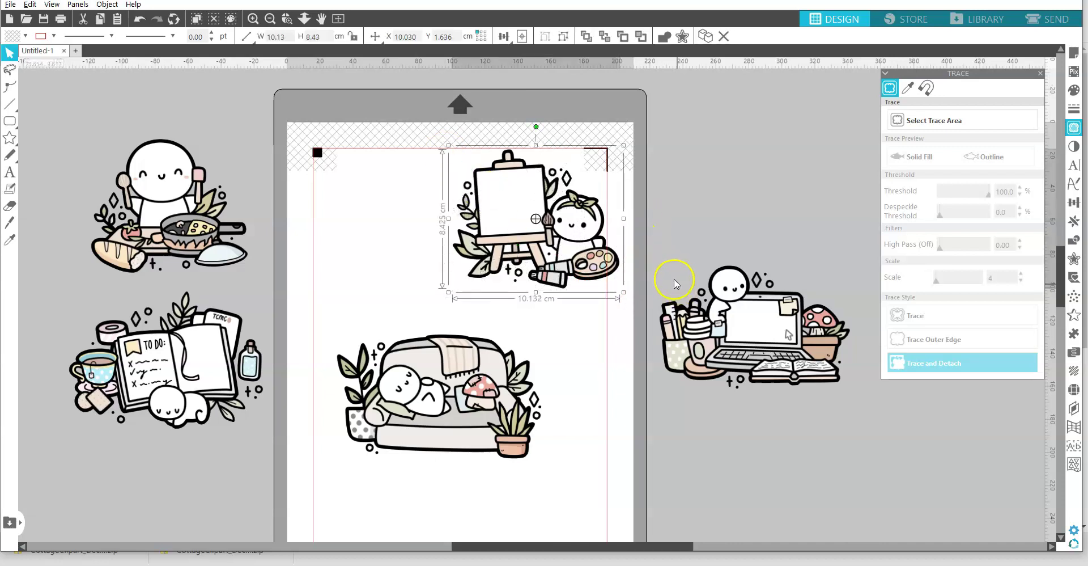
left_click_drag(650, 248, 854, 405)
key("ctrl+g")
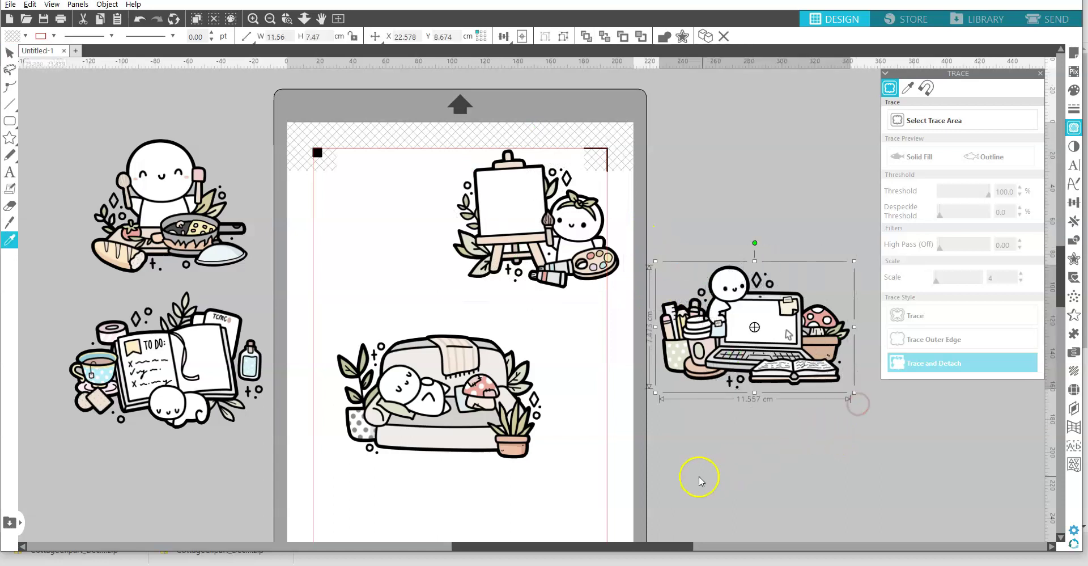
left_click_drag(557, 472, 332, 337)
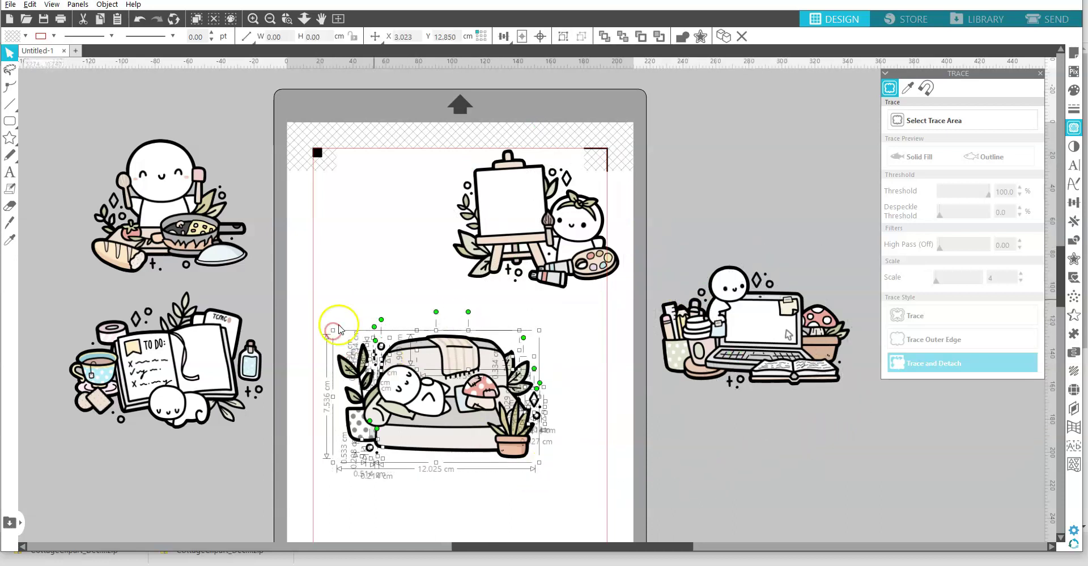
key("ctrl+g")
left_click_drag(275, 444, 69, 301)
key("ctrl+g")
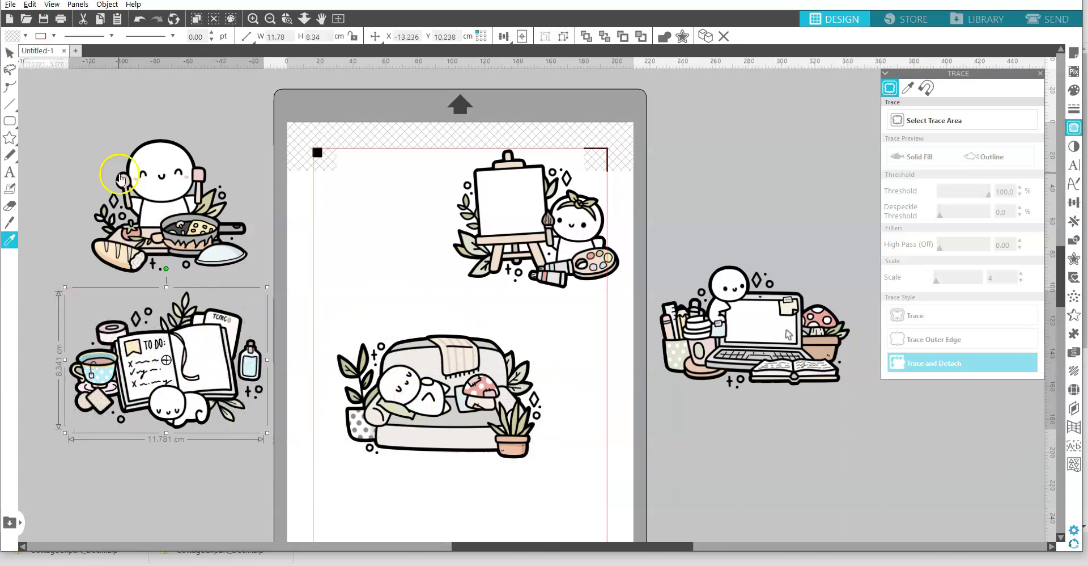
Group the cooking clipart pieces into one sticker and move the easel sticker off the page to the right.
left_click(163, 196)
left_click_drag(162, 196, 260, 278)
key("ctrl+g")
right_click(179, 226)
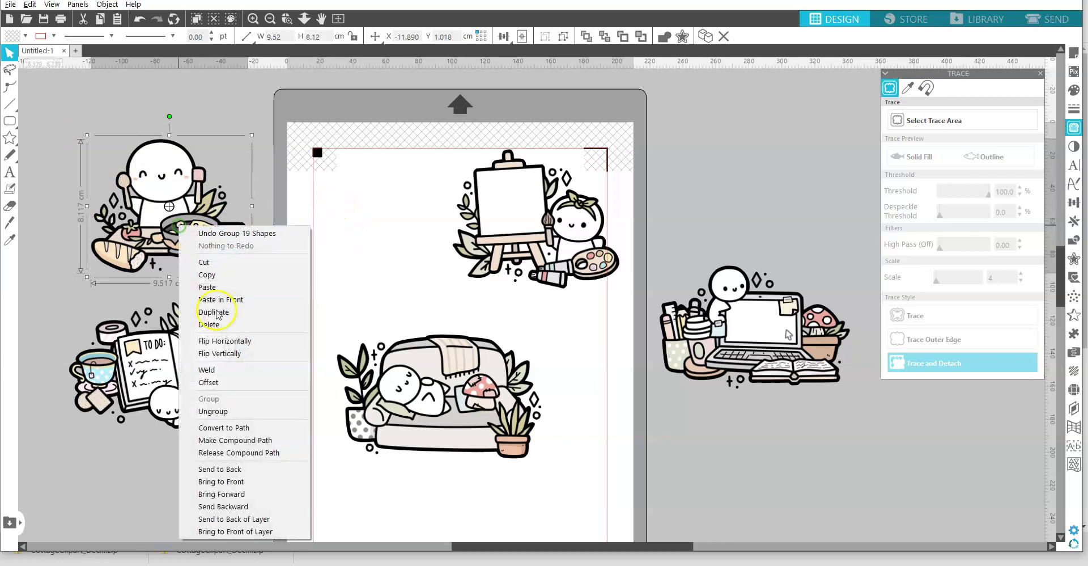
left_click(129, 210)
key("i")
key("ctrl+u")
left_click_drag(69, 98, 261, 284)
right_click(198, 246)
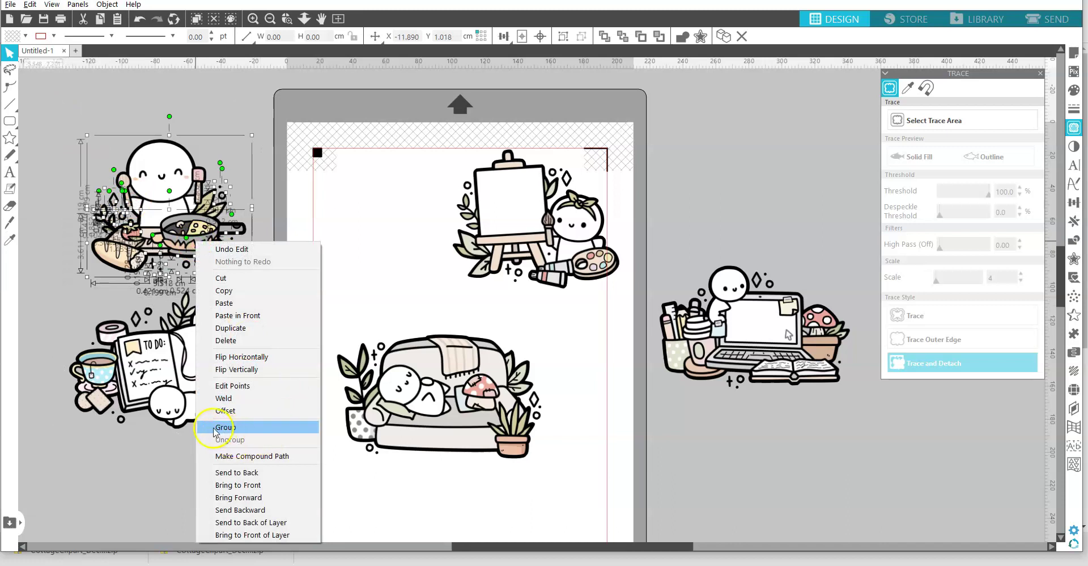
left_click(236, 429)
left_click_drag(191, 229, 182, 207)
left_click_drag(553, 234, 744, 189)
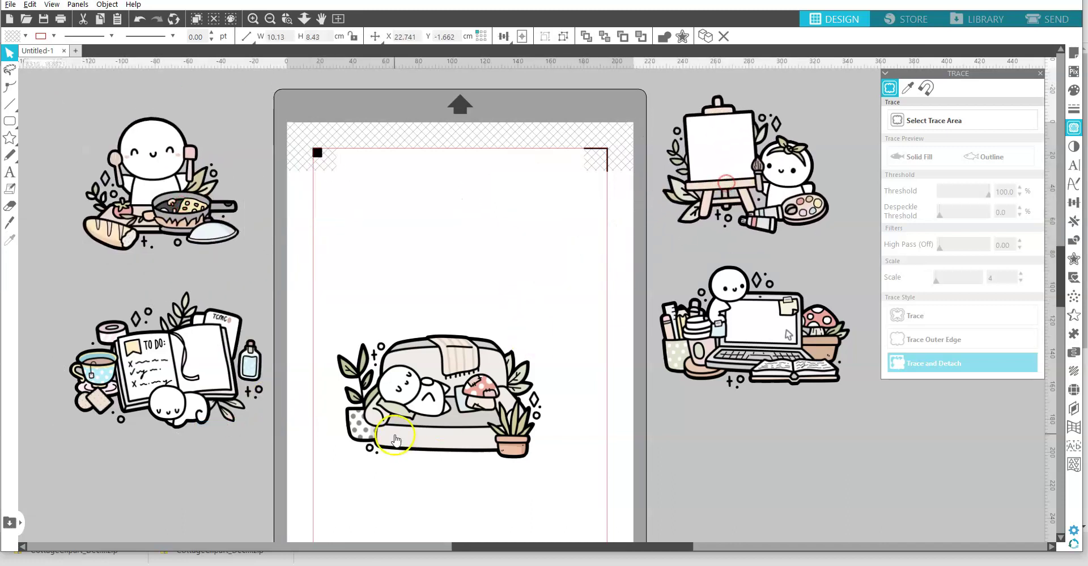